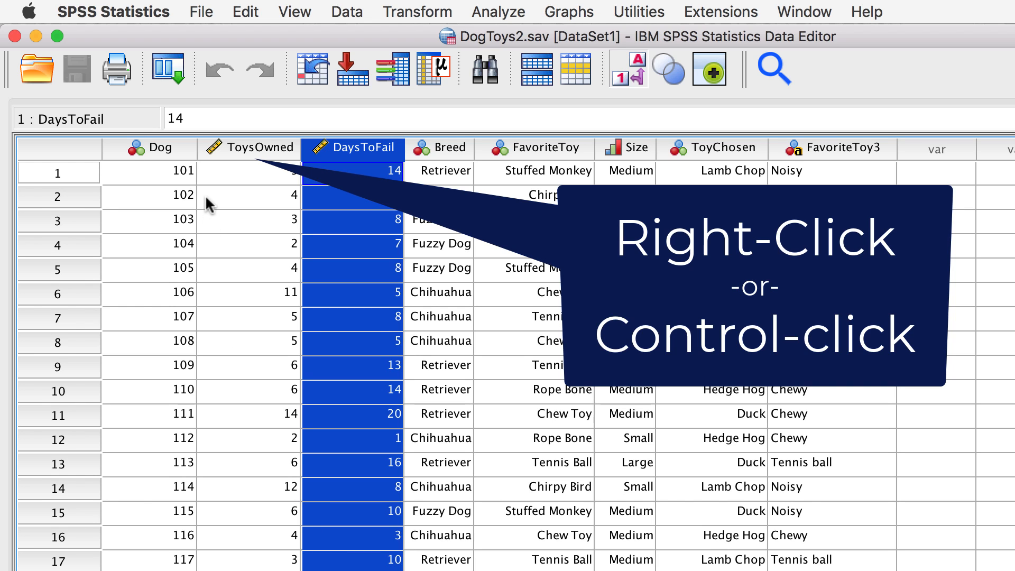
Run descriptive statistics on the ToysOwned variable from the data grid and move the output window over the data window
{"action": "right_click", "coordinate": [230, 153]}
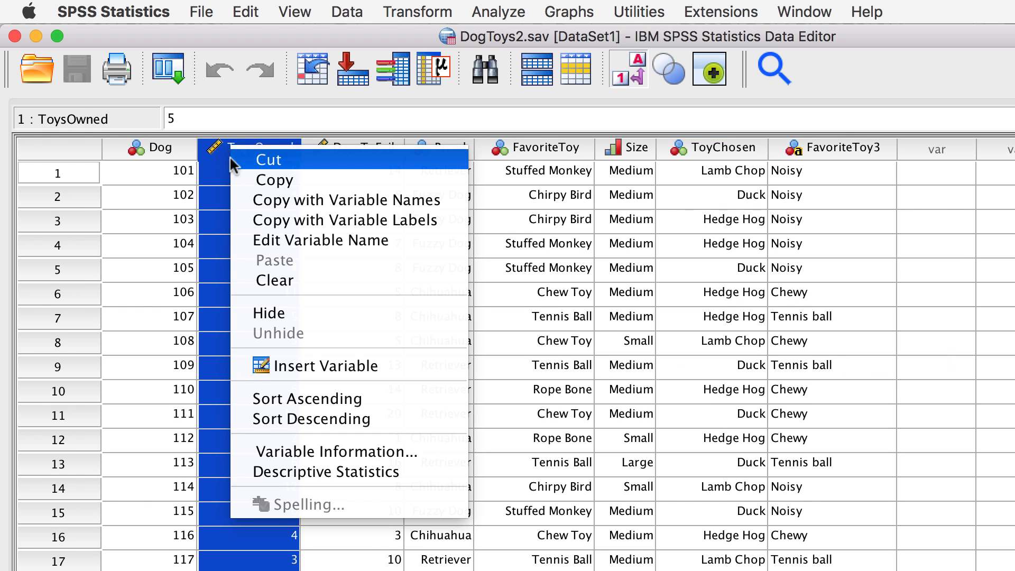
{"action": "left_click", "coordinate": [337, 472]}
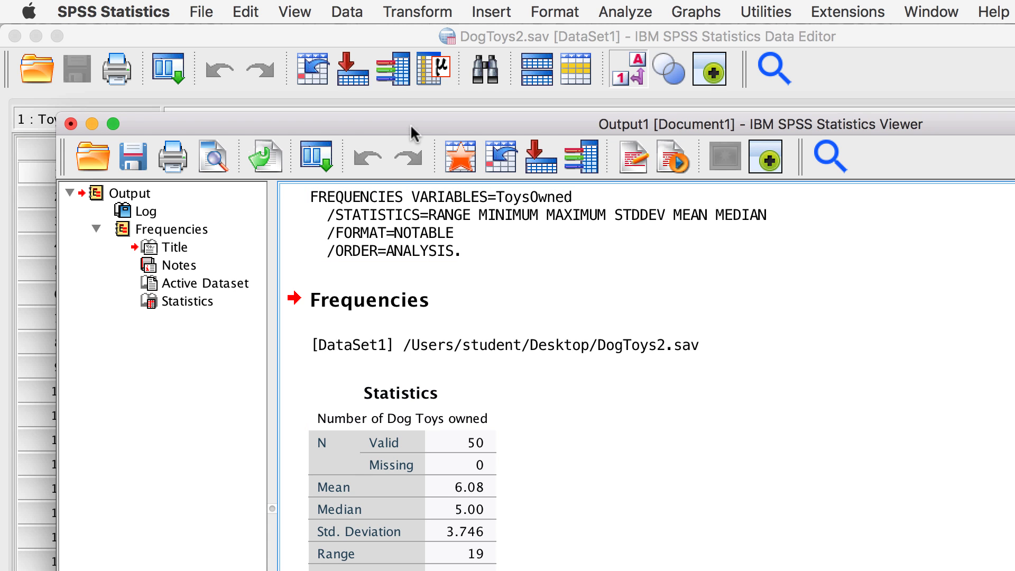
{"action": "mouse_move", "coordinate": [410, 118]}
{"action": "left_mouse_down"}
{"action": "mouse_move", "coordinate": [352, 50]}
{"action": "mouse_move", "coordinate": [359, 34]}
{"action": "left_mouse_up"}
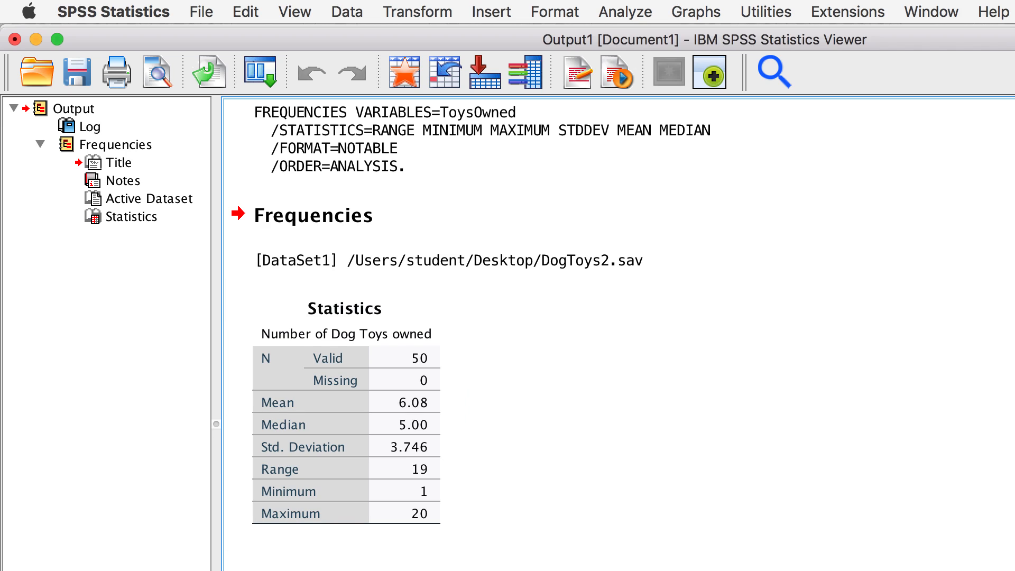
Return to the DogToys2.sav data window and run descriptive statistics on the Size and DaysToFail variables together from the variable list
{"action": "key", "text": "ctrl+Up"}
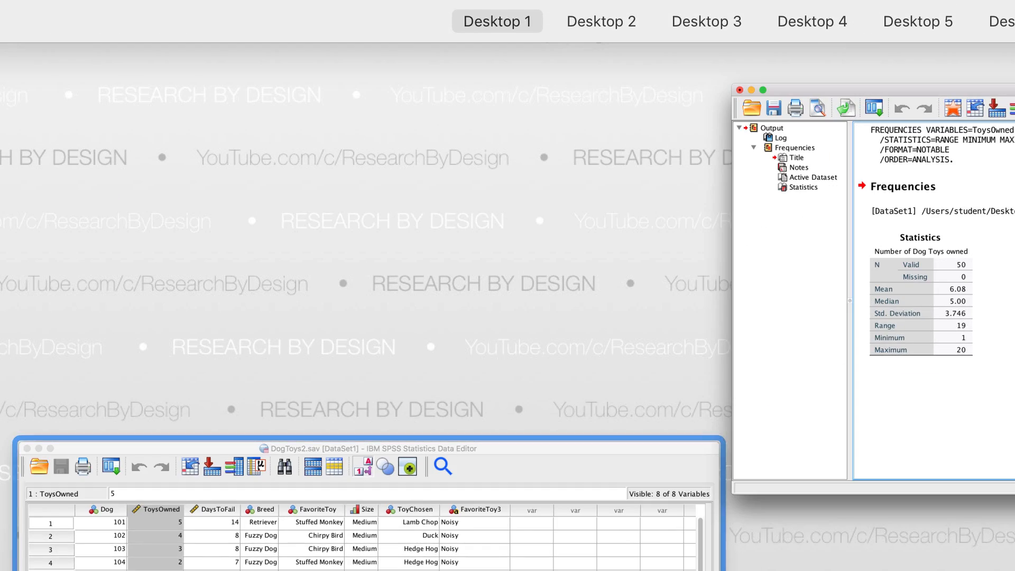
{"action": "left_click", "coordinate": [363, 499]}
{"action": "left_click", "coordinate": [249, 147]}
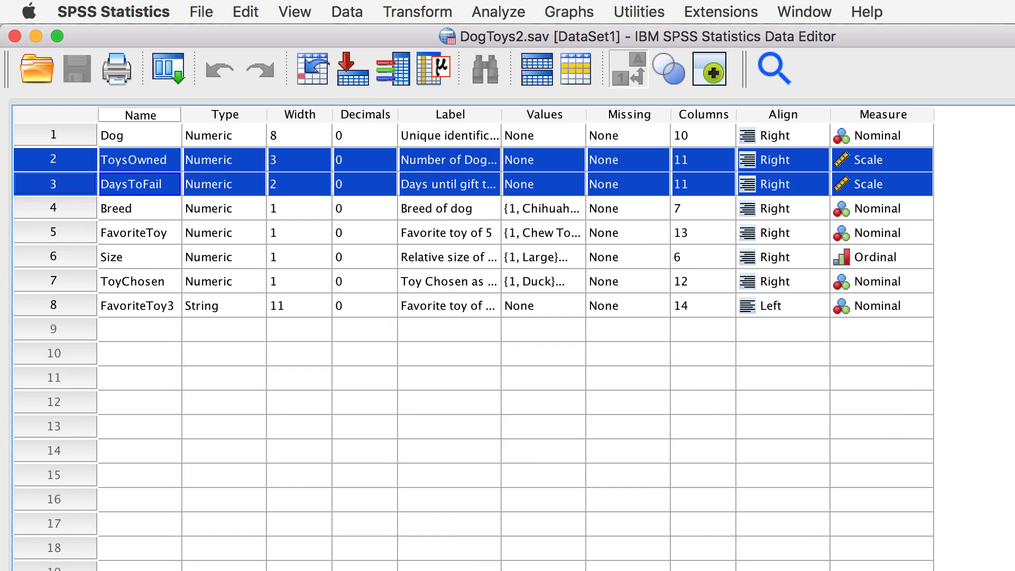
{"action": "left_click", "coordinate": [84, 252]}
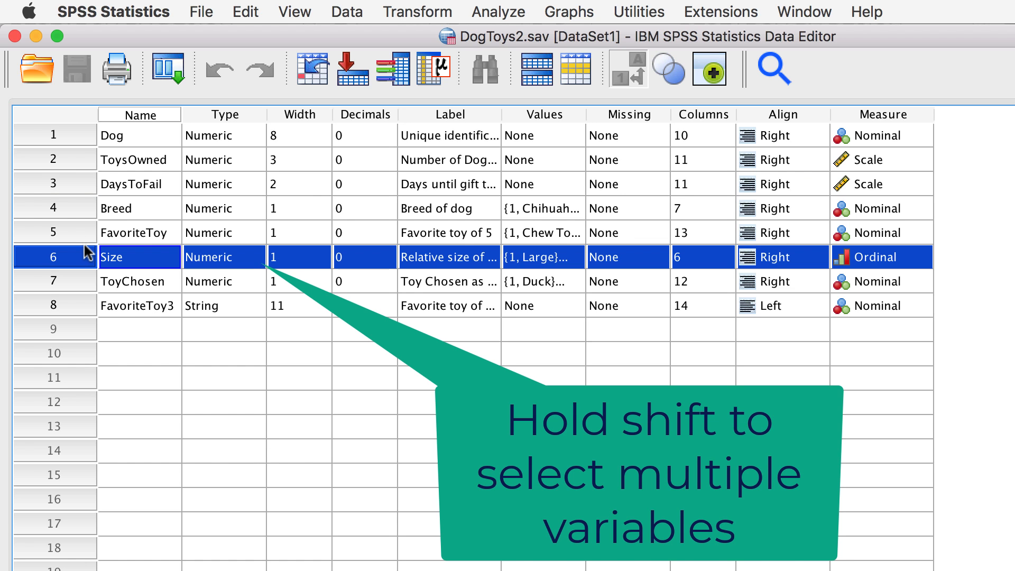
{"action": "right_click", "coordinate": [71, 183]}
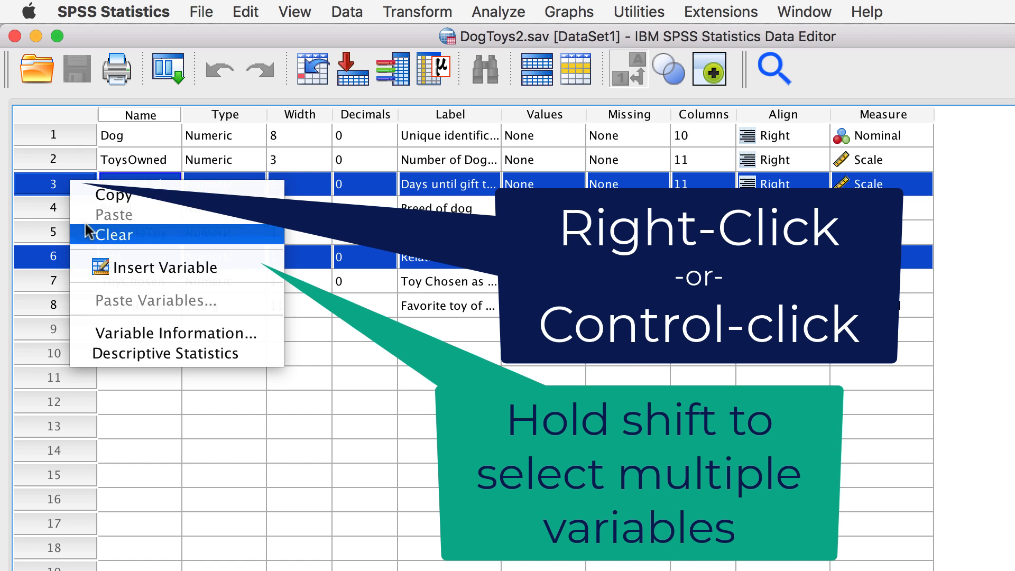
{"action": "left_click", "coordinate": [129, 354]}
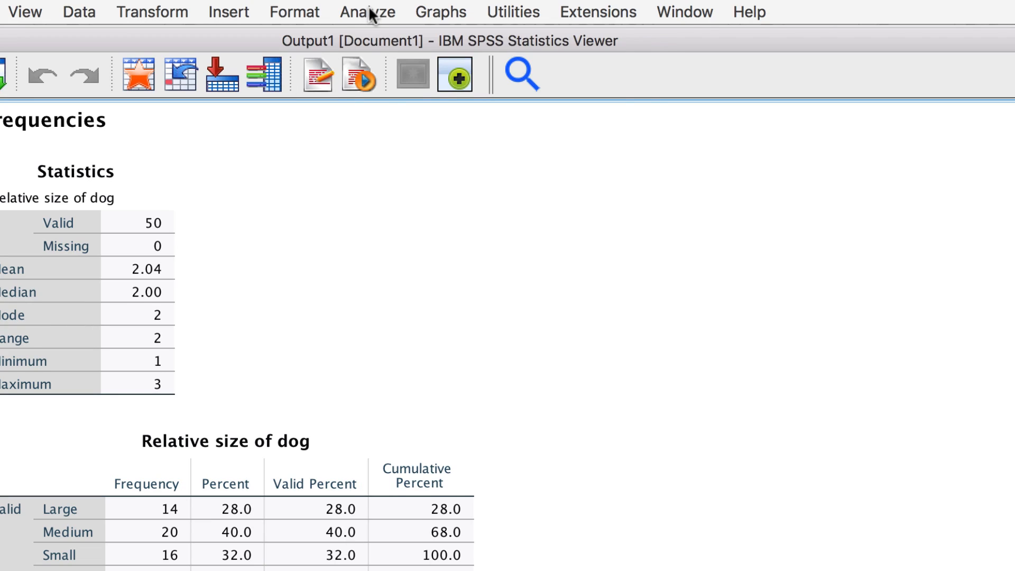
Start a Frequencies analysis with Number of Dog Toys owned and Days until gift toy was chewed up as its variables
{"action": "left_click", "coordinate": [368, 12]}
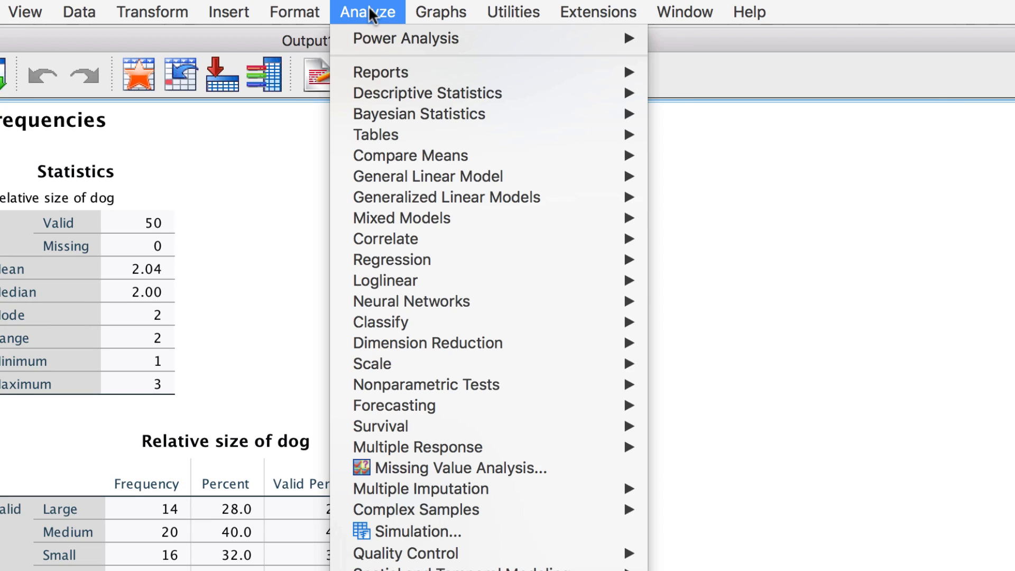
{"action": "mouse_move", "coordinate": [492, 95]}
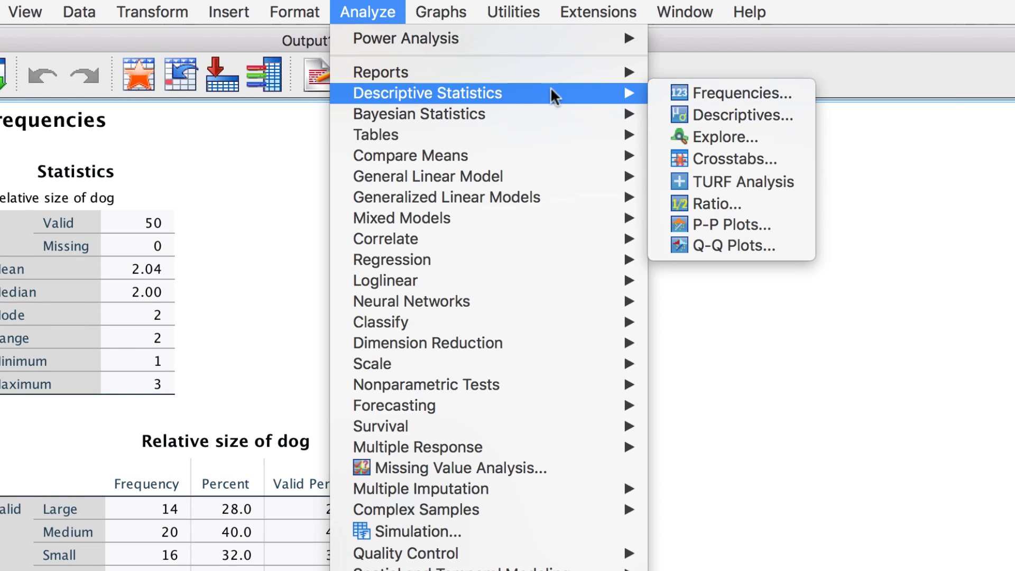
{"action": "left_click", "coordinate": [753, 94]}
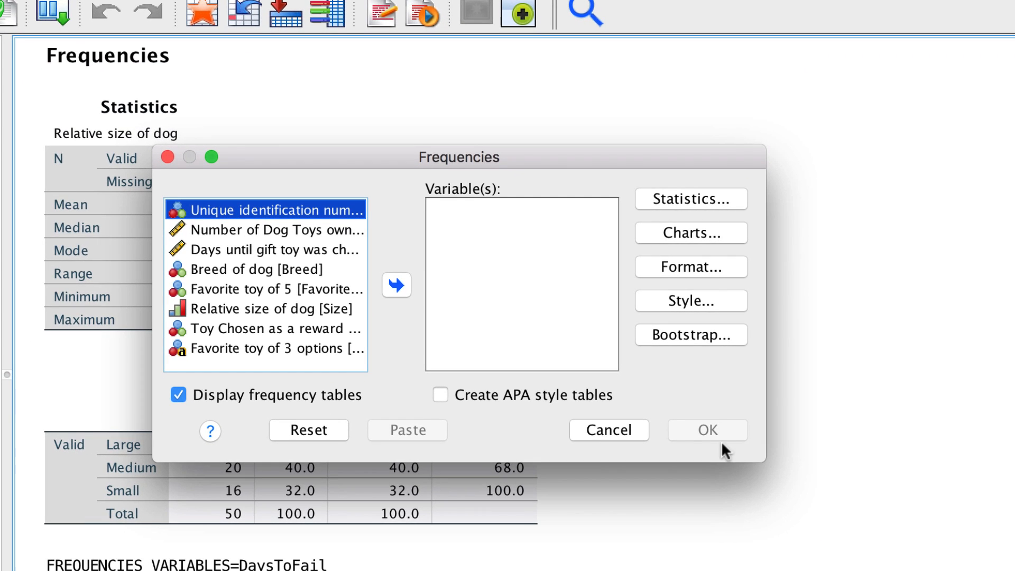
{"action": "left_click_drag", "start_coordinate": [759, 463], "coordinate": [881, 458]}
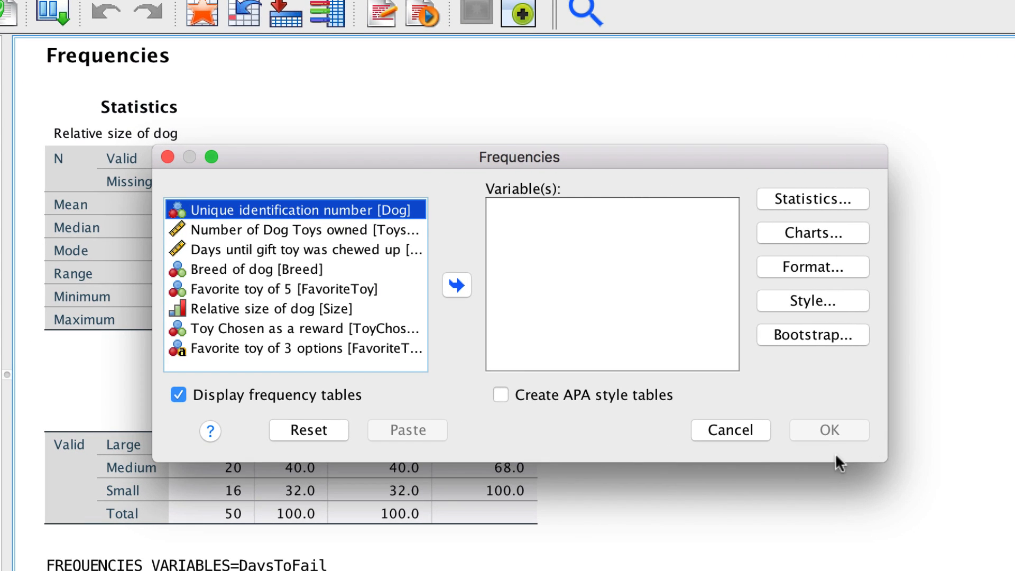
{"action": "left_click", "coordinate": [388, 230]}
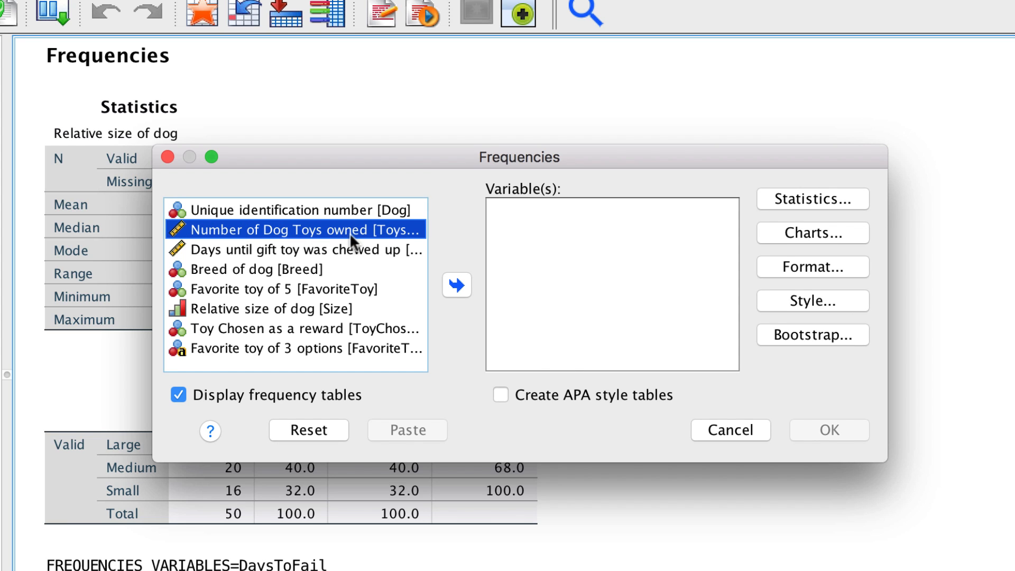
{"action": "left_click", "coordinate": [457, 288]}
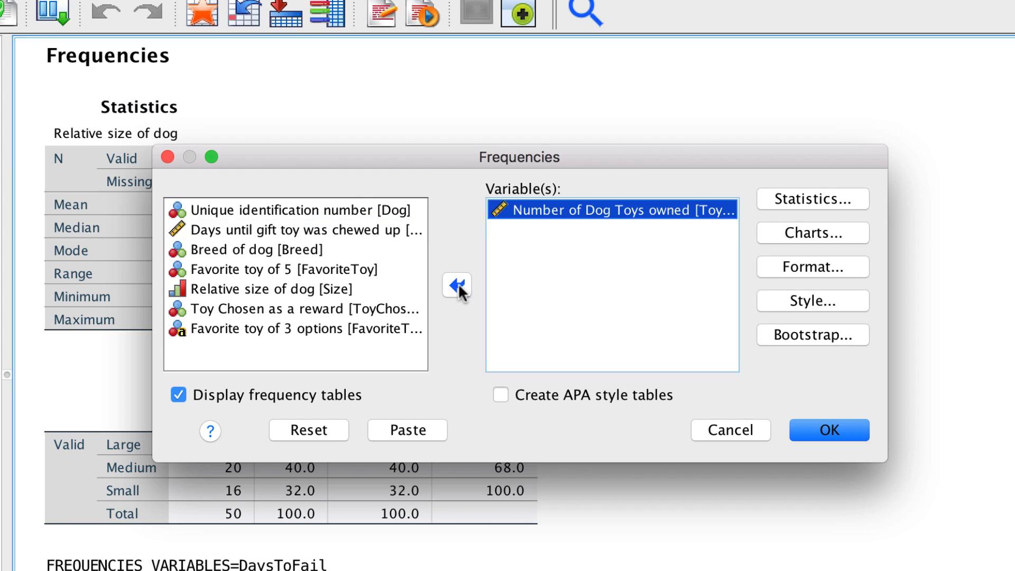
{"action": "left_click", "coordinate": [360, 231]}
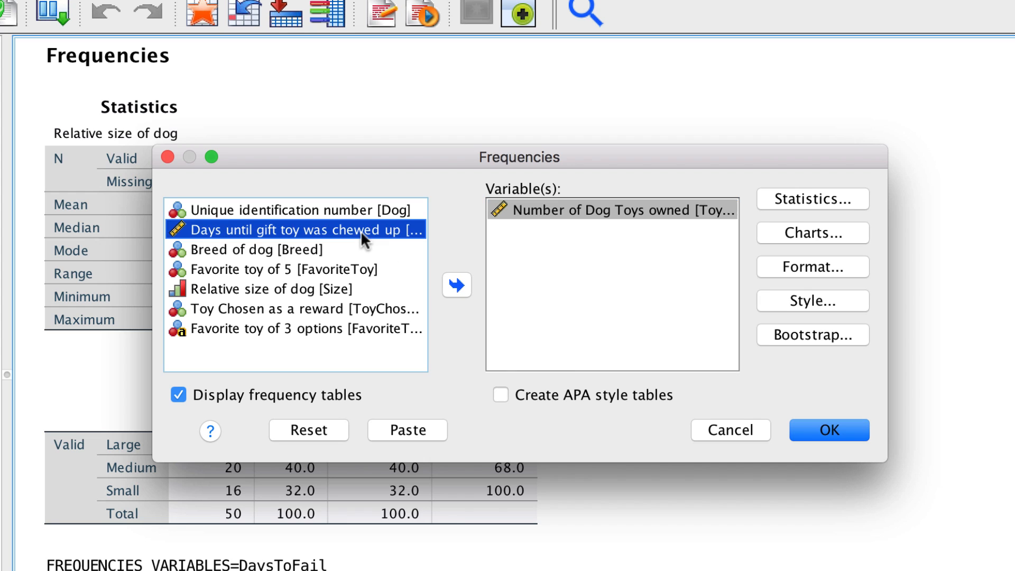
{"action": "left_click", "coordinate": [457, 288]}
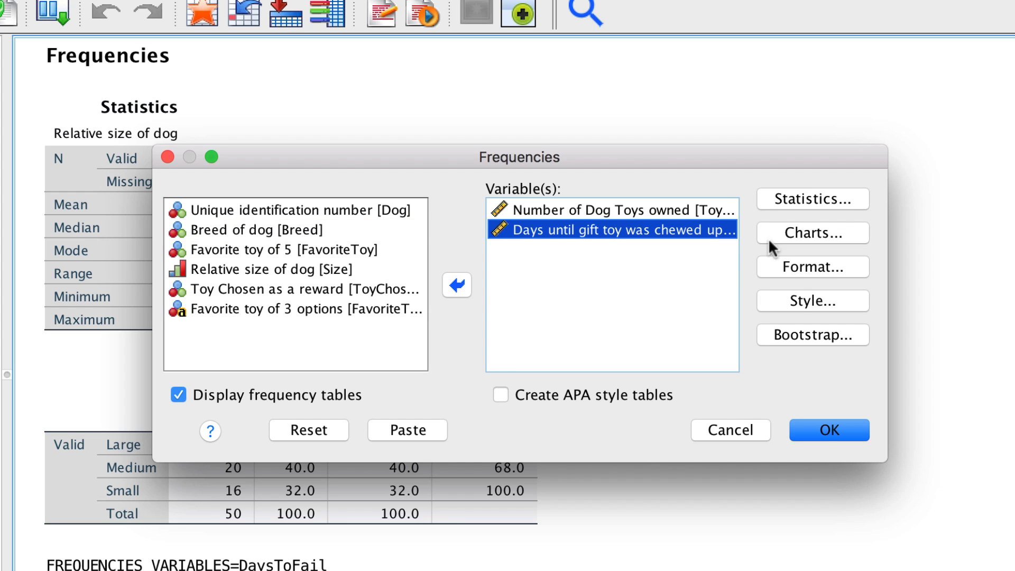
Include the mean, median, mode and sum as central tendency statistics in the frequency analysis
{"action": "left_click", "coordinate": [818, 198]}
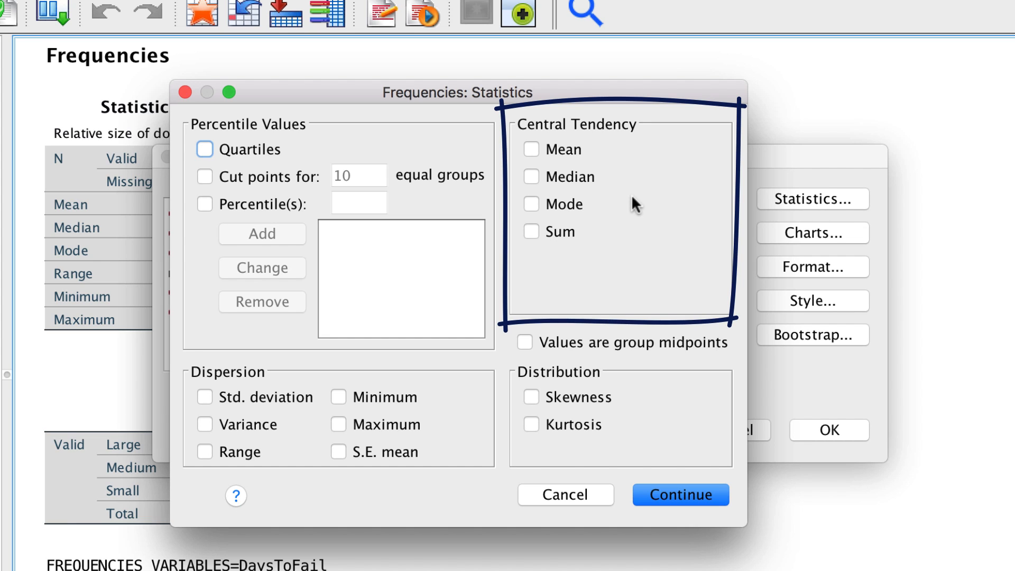
{"action": "left_click", "coordinate": [552, 152]}
{"action": "left_click", "coordinate": [581, 174]}
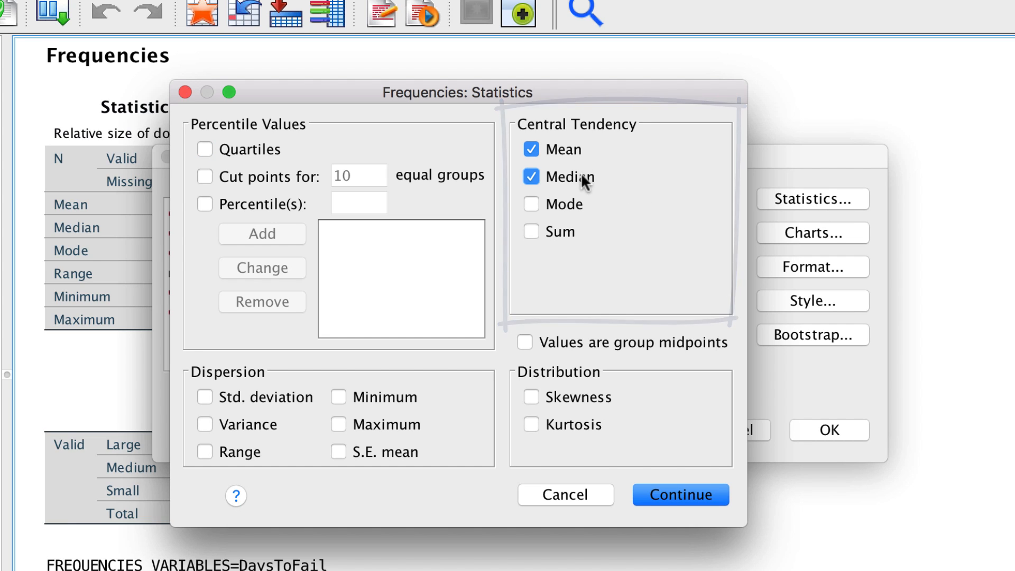
{"action": "left_click", "coordinate": [573, 205]}
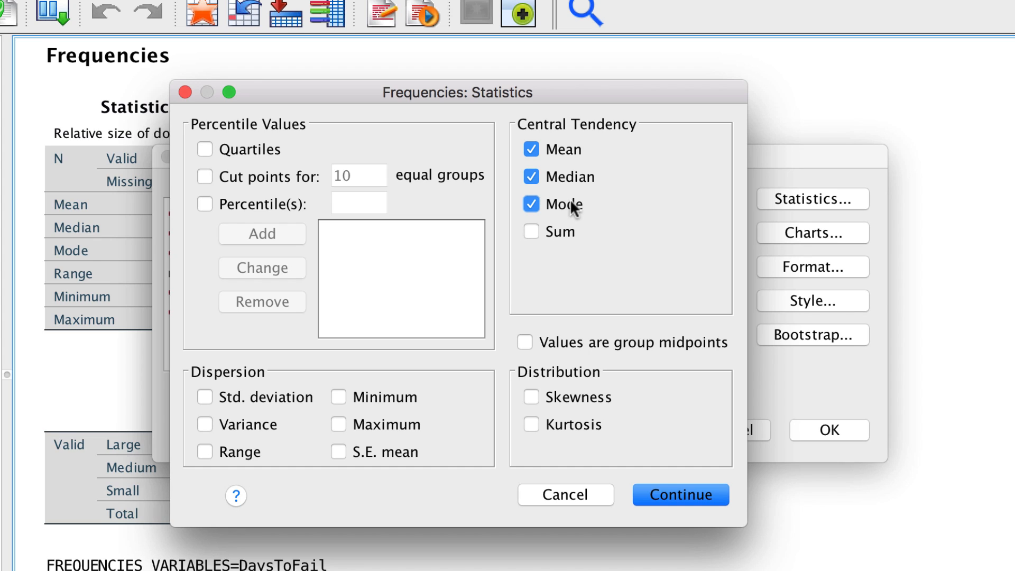
{"action": "left_click", "coordinate": [566, 237]}
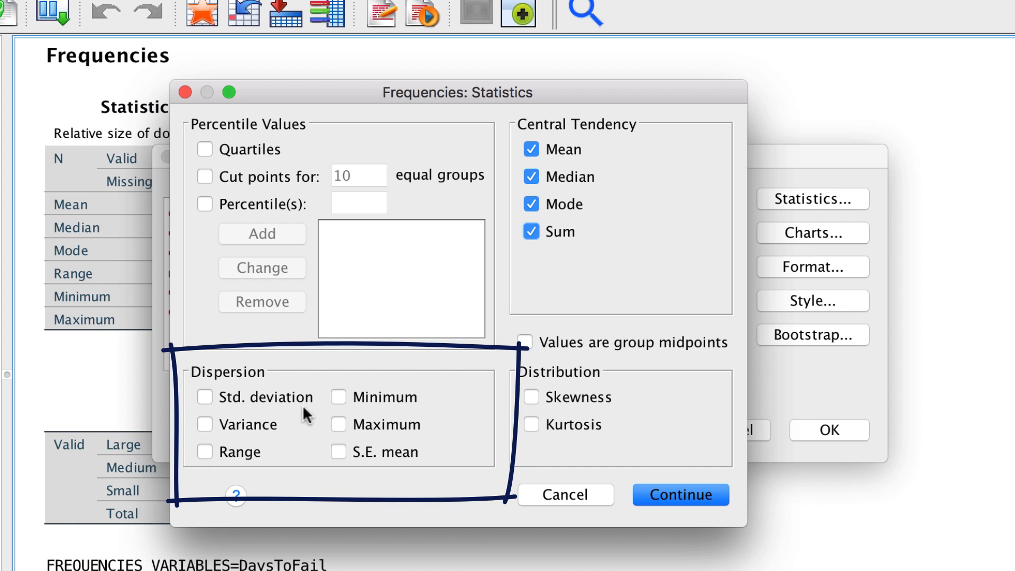
Include all dispersion statistics: standard deviation, variance, range, minimum, maximum and S.E. mean
{"action": "left_click", "coordinate": [290, 392]}
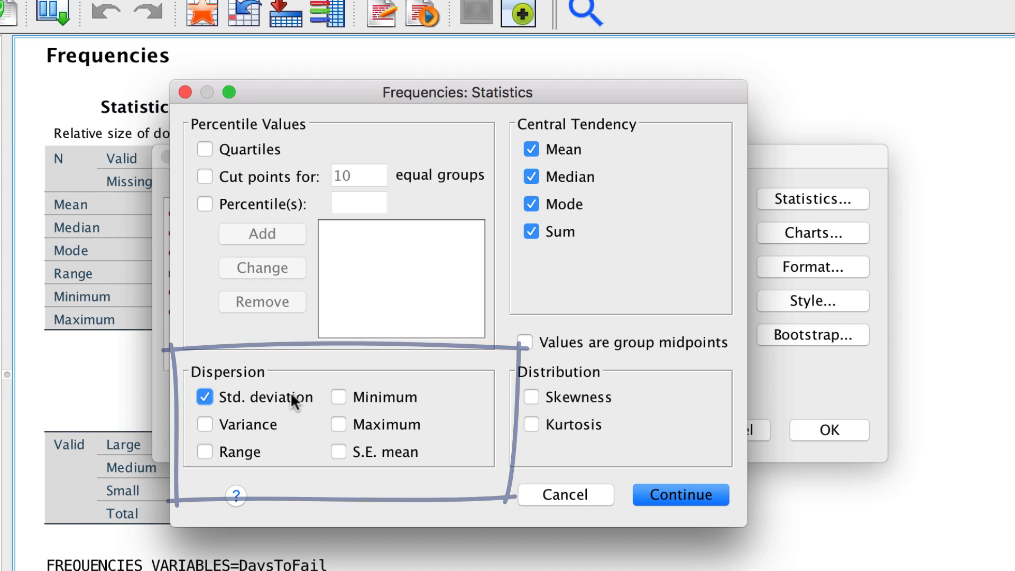
{"action": "left_click", "coordinate": [266, 427]}
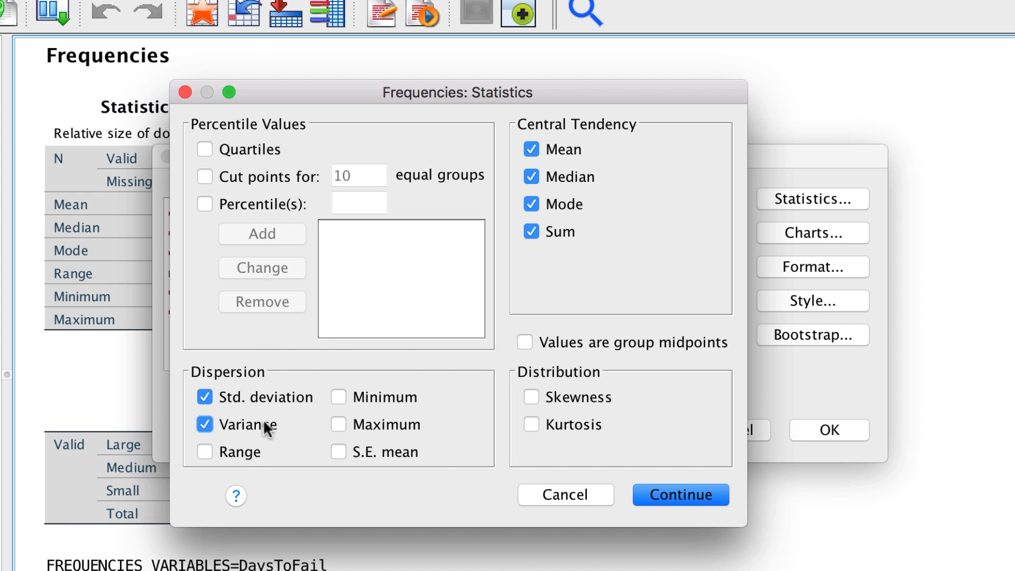
{"action": "left_click", "coordinate": [246, 451]}
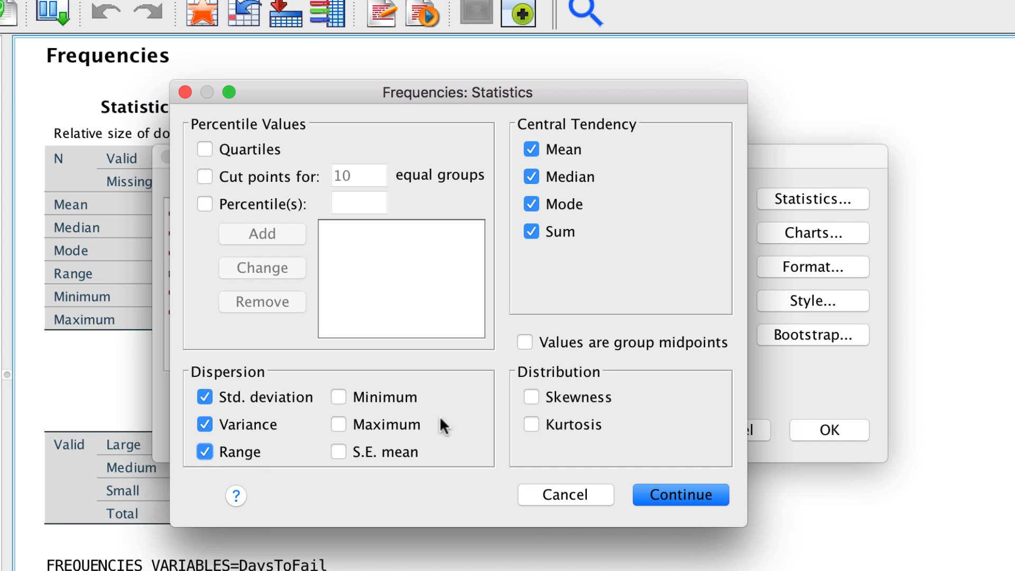
{"action": "left_click", "coordinate": [410, 397]}
{"action": "left_click", "coordinate": [407, 425]}
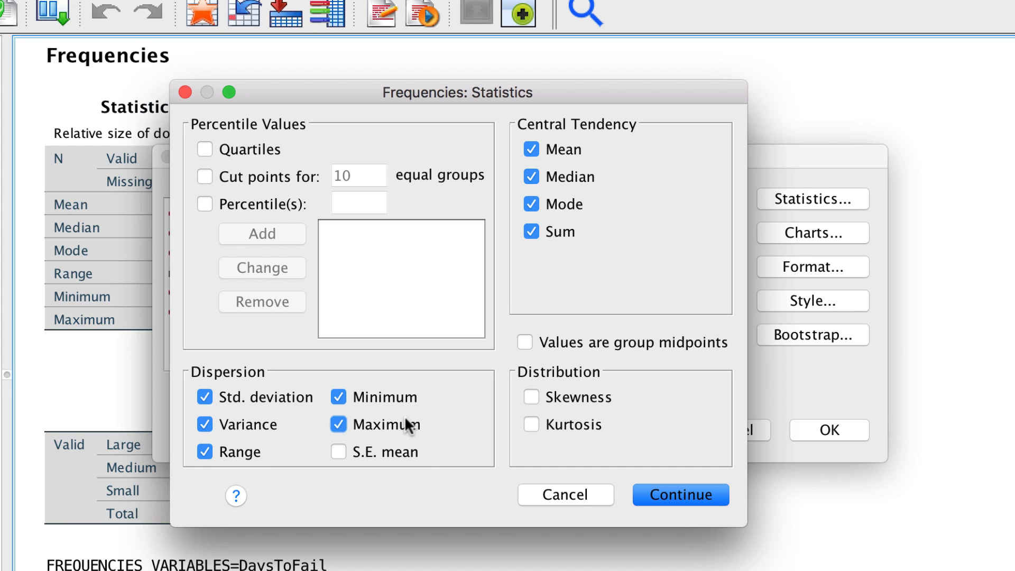
{"action": "left_click", "coordinate": [407, 453]}
{"action": "mouse_move", "coordinate": [472, 358]}
{"action": "left_mouse_down"}
{"action": "mouse_move", "coordinate": [725, 466]}
{"action": "mouse_move", "coordinate": [482, 403]}
{"action": "mouse_move", "coordinate": [480, 465]}
{"action": "left_mouse_up"}
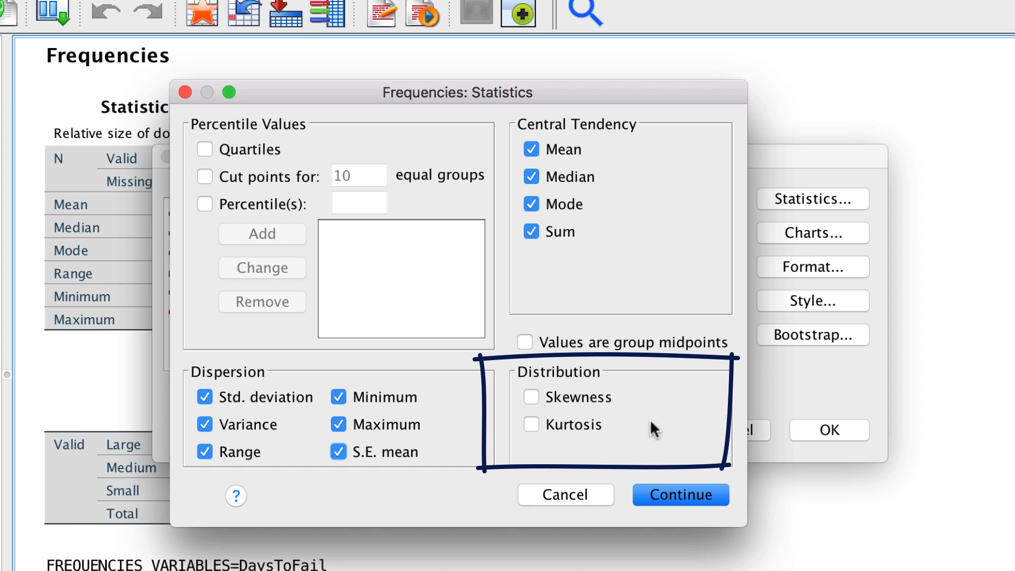
Add skewness and kurtosis plus cut points for 10 equal groups, leave percentiles off, and accept the statistics settings
{"action": "left_click", "coordinate": [601, 395]}
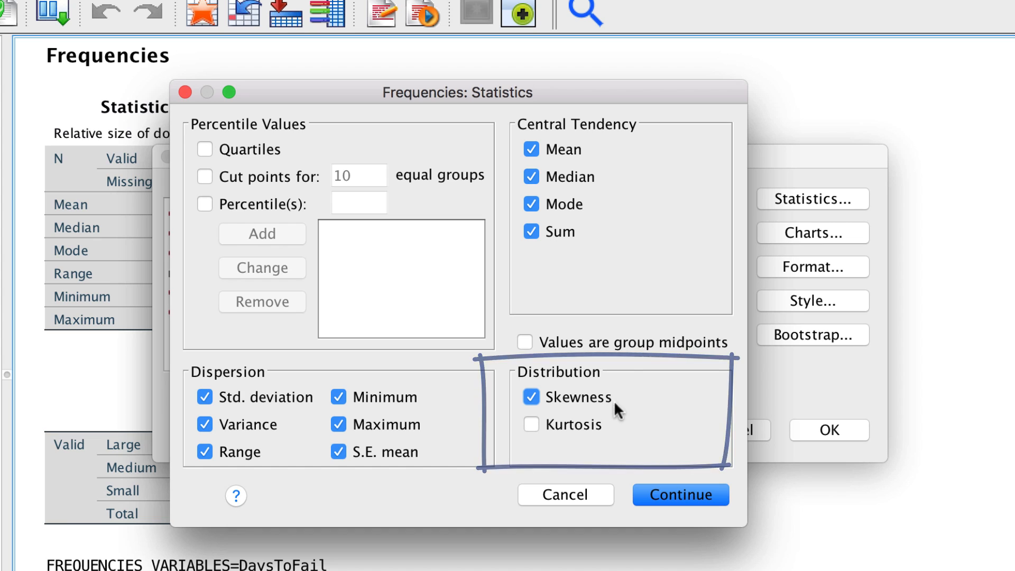
{"action": "left_click", "coordinate": [585, 423]}
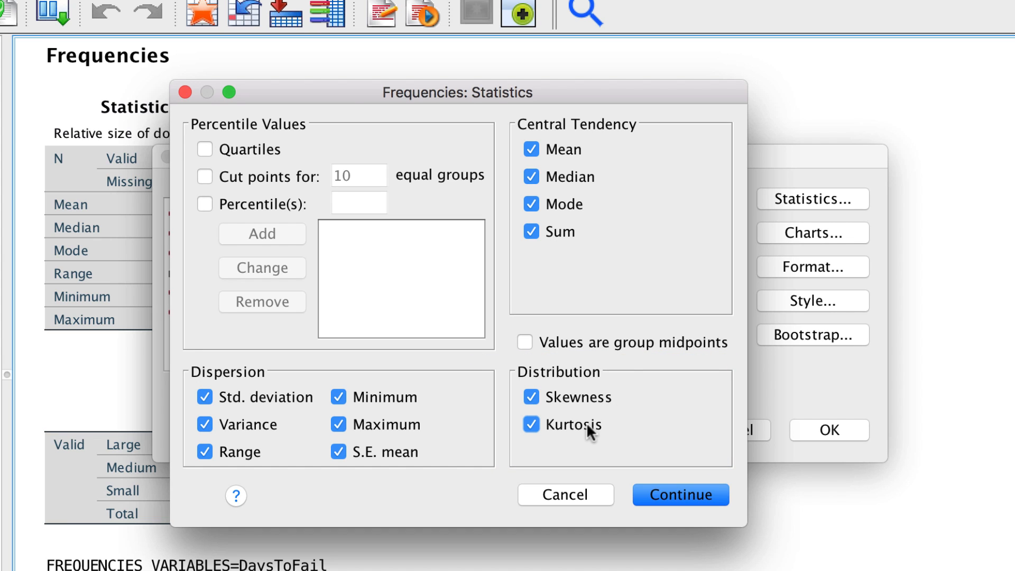
{"action": "left_click", "coordinate": [246, 204]}
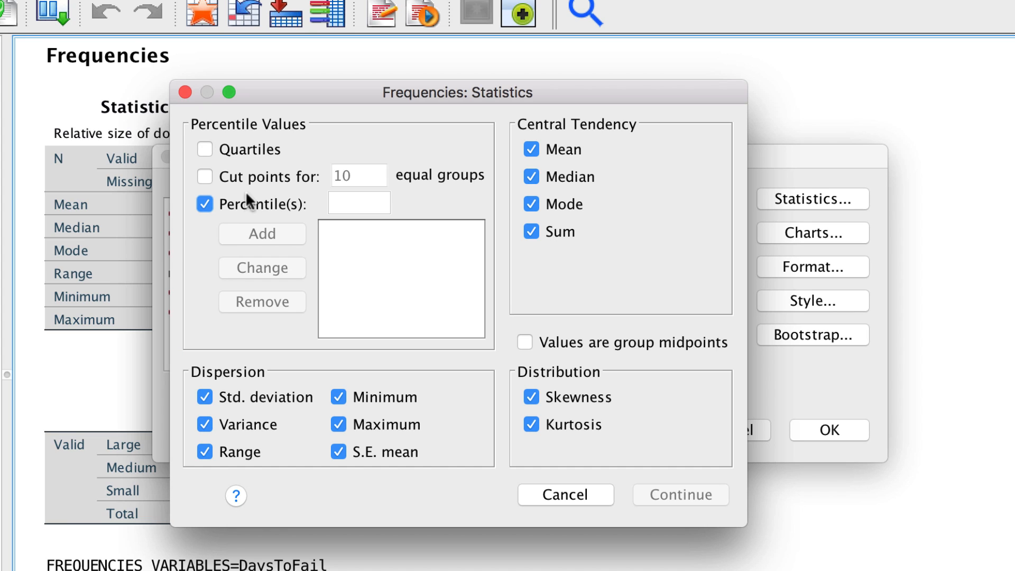
{"action": "left_click", "coordinate": [247, 173]}
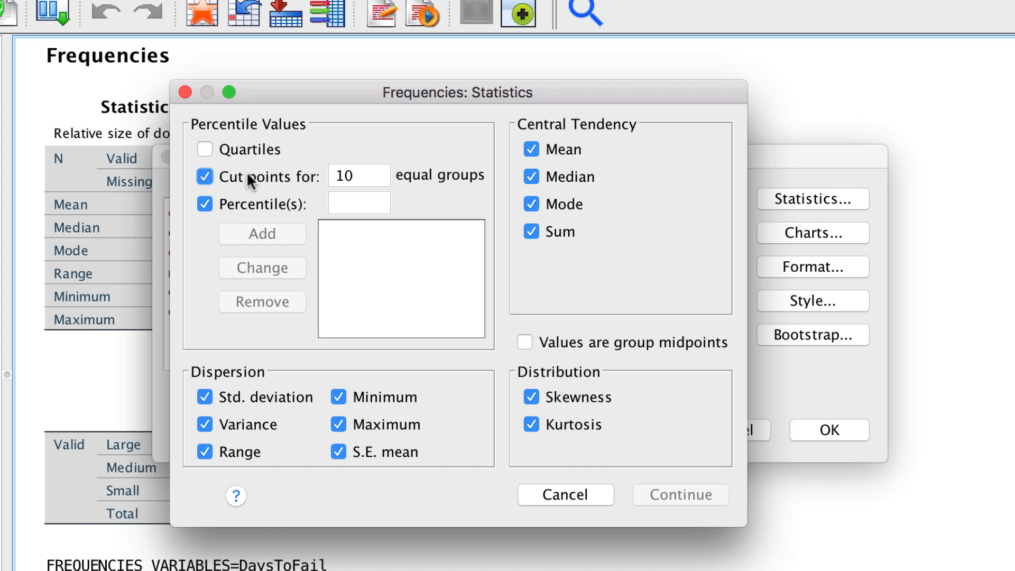
{"action": "left_click", "coordinate": [262, 204]}
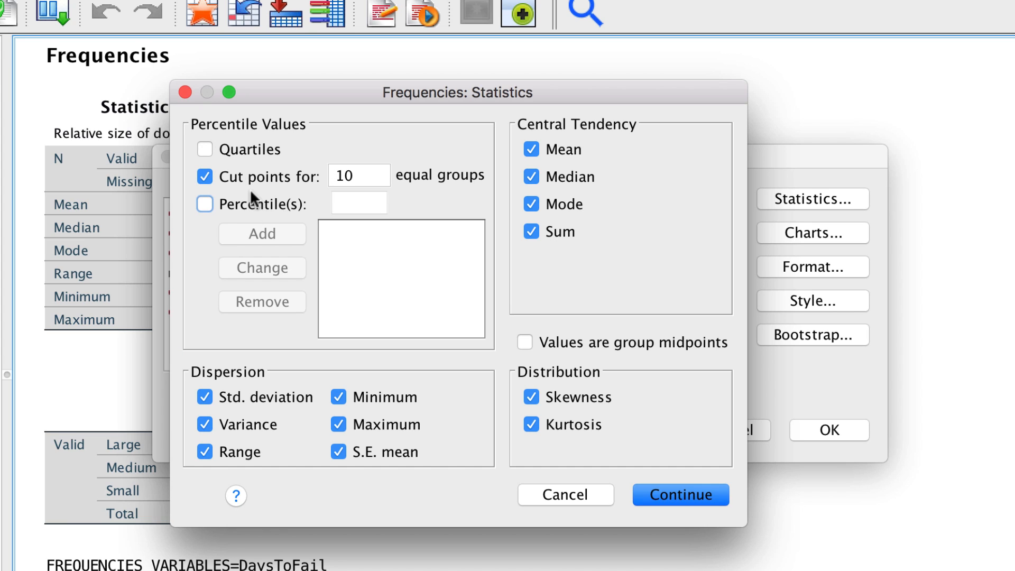
{"action": "left_click", "coordinate": [697, 494]}
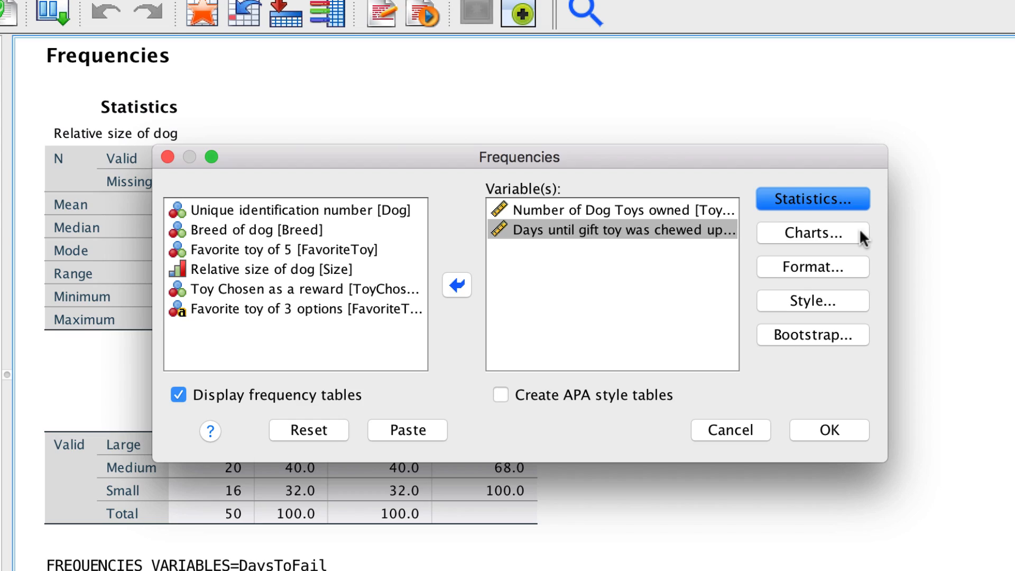
Set the chart type to histograms with the normal curve shown and accept the chart settings
{"action": "left_click", "coordinate": [859, 231]}
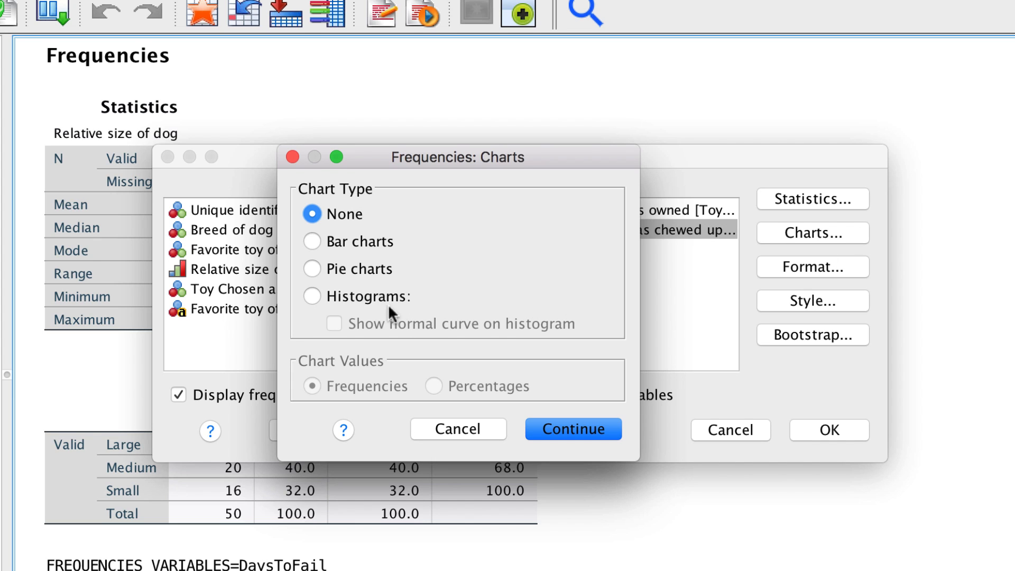
{"action": "left_click", "coordinate": [379, 290]}
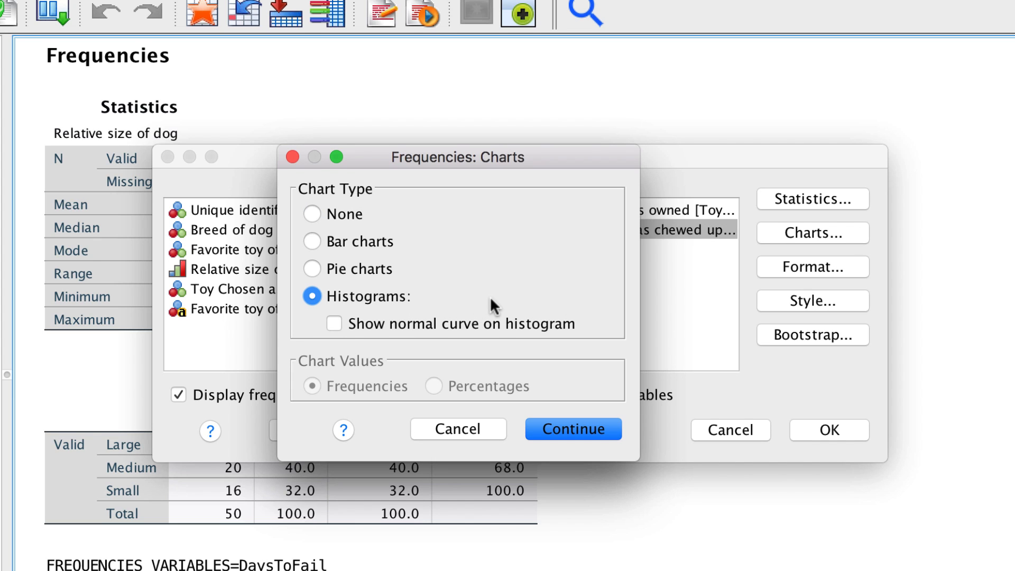
{"action": "left_click", "coordinate": [490, 324]}
{"action": "left_click", "coordinate": [581, 424]}
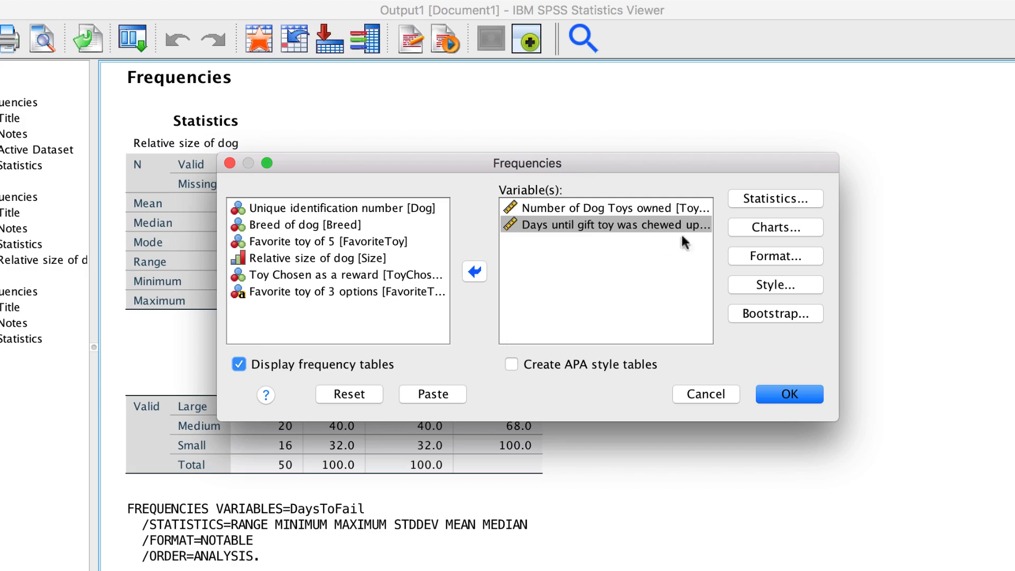
Review the Format options of the frequency analysis and close them
{"action": "left_click", "coordinate": [762, 255]}
{"action": "left_click", "coordinate": [578, 362]}
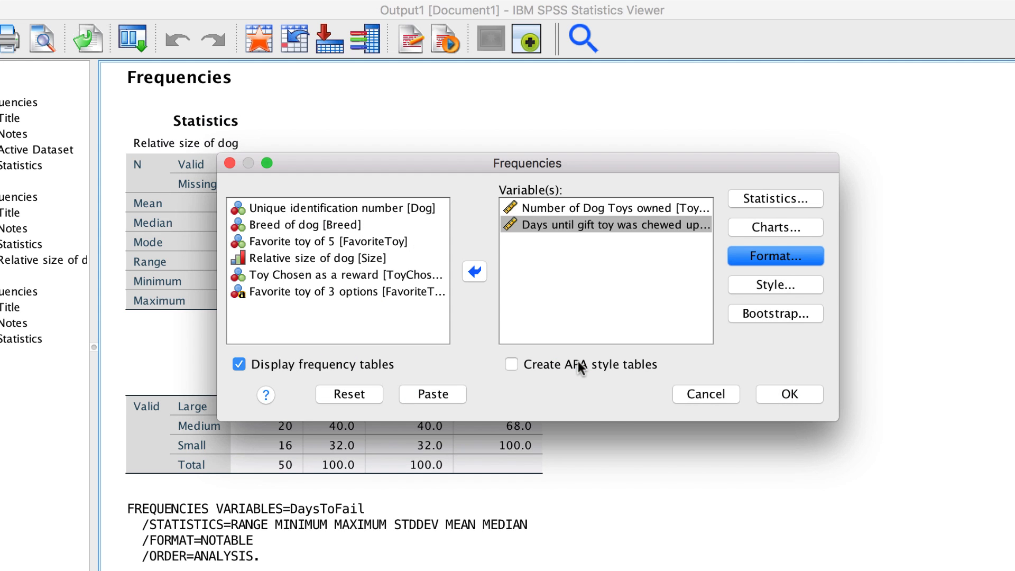
Review the table style and bootstrap options without changing them, run the Frequencies analysis and view its histograms
{"action": "left_click", "coordinate": [773, 275]}
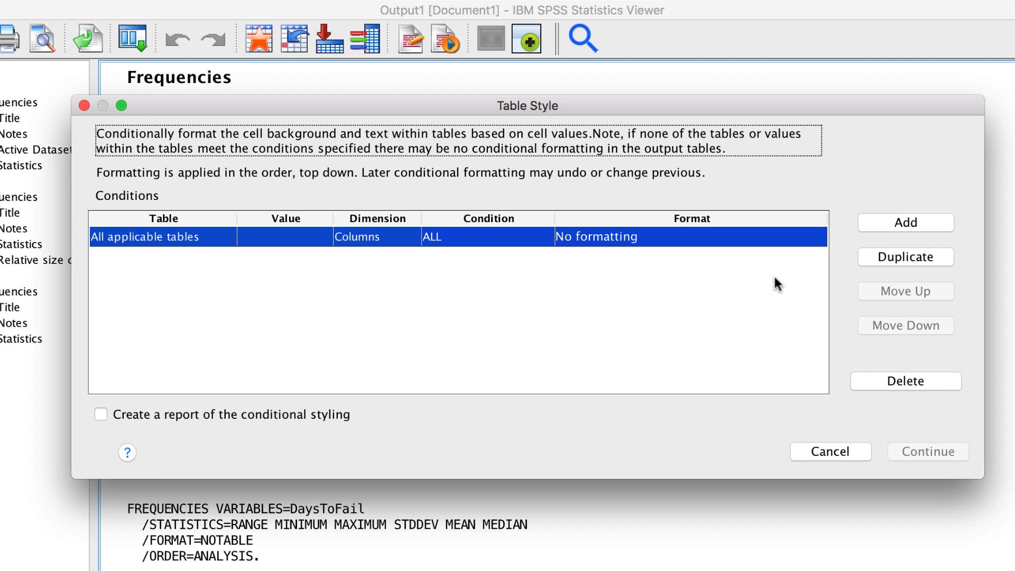
{"action": "left_click", "coordinate": [805, 454]}
{"action": "left_click", "coordinate": [790, 311]}
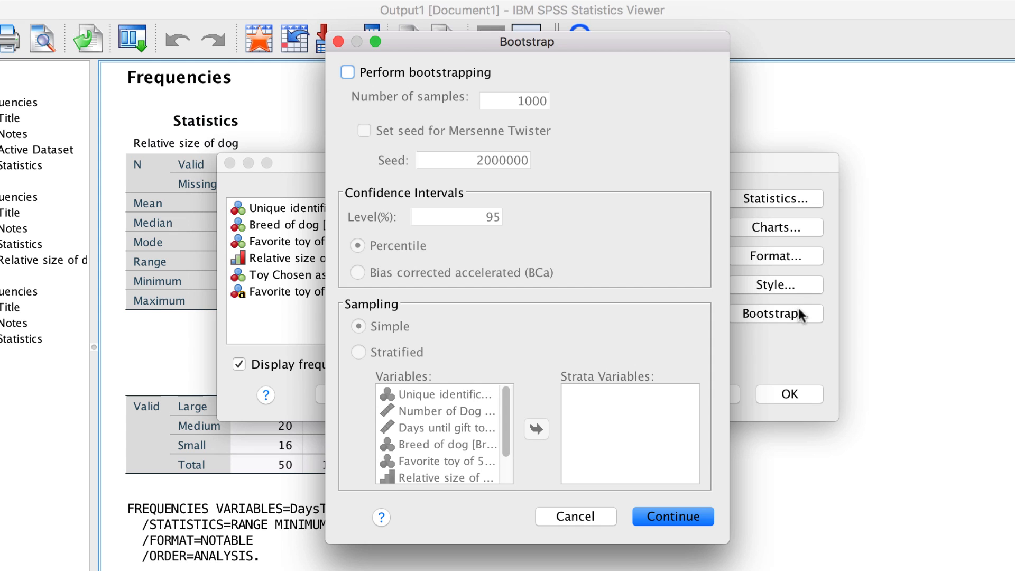
{"action": "left_click", "coordinate": [597, 515]}
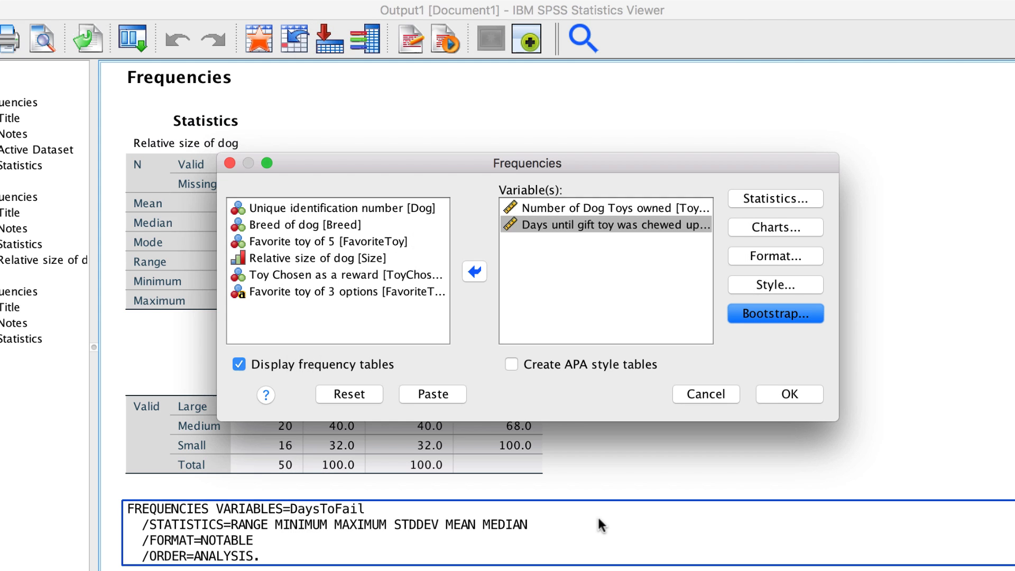
{"action": "left_click", "coordinate": [789, 394]}
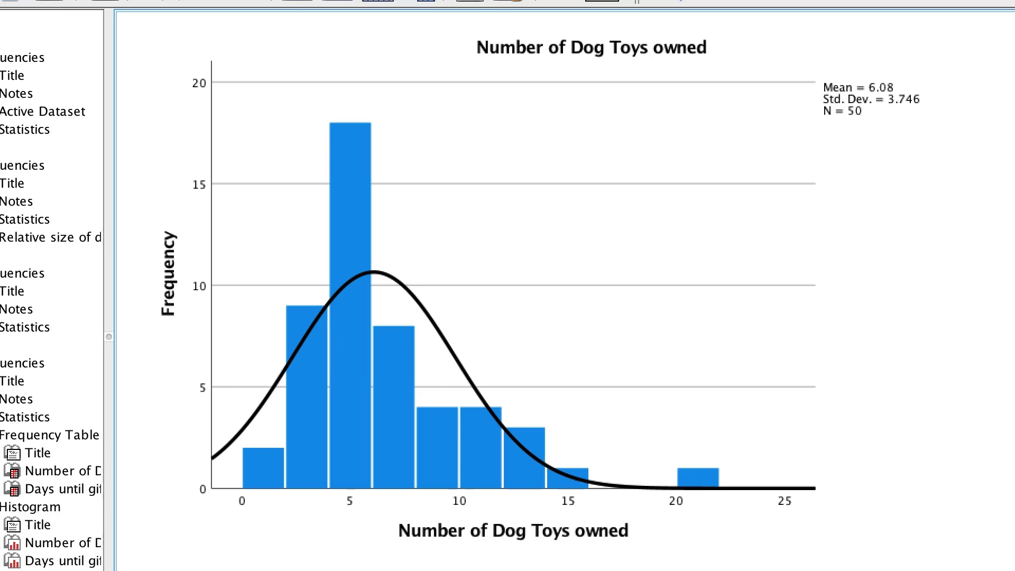
{"action": "scroll", "coordinate": [513, 285], "scroll_direction": "down", "scroll_amount": 10}
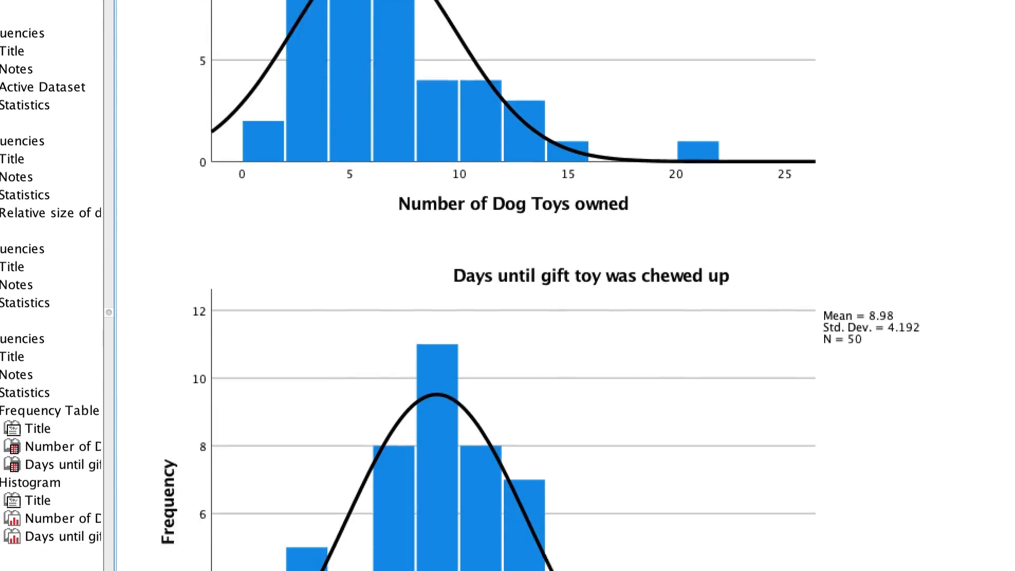
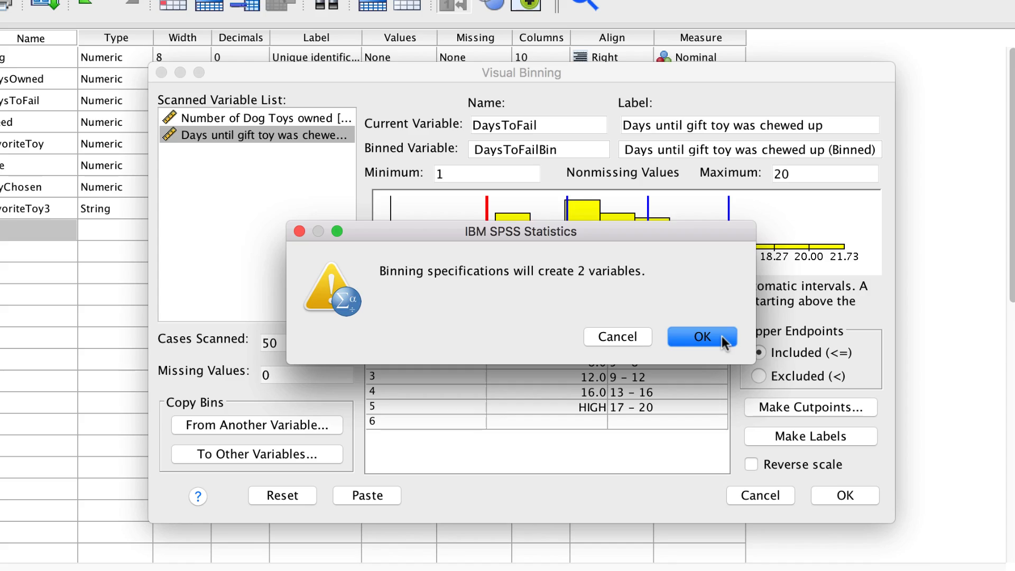
Confirm the binning specifications to create the binned variables for toys owned and days until the gift toy was chewed up
{"action": "left_click", "coordinate": [723, 341]}
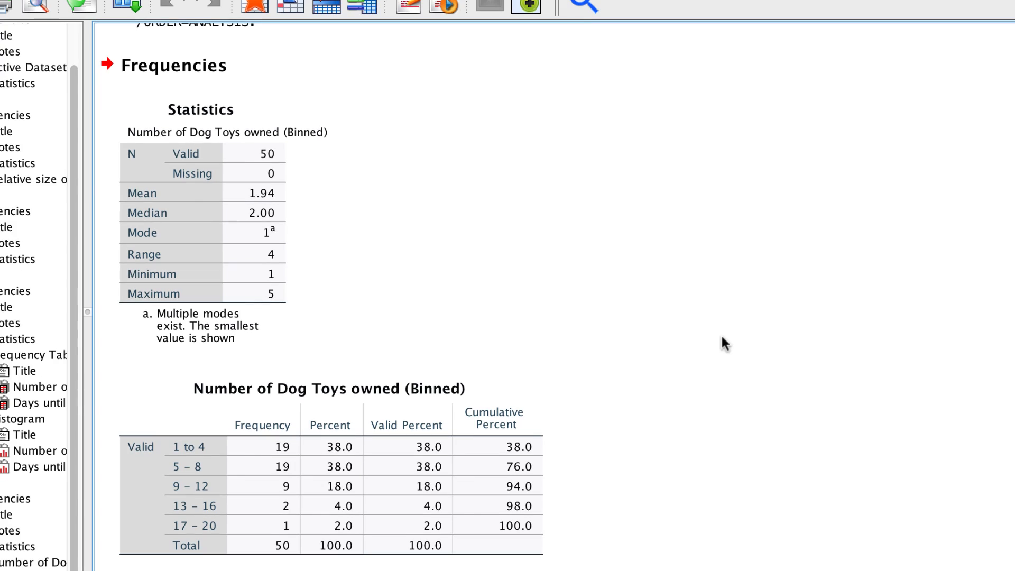
Produce quick descriptive statistics for the ToysOwnedBin and DaysToFailBin variables together from the data editor
{"action": "key", "text": "ctrl+Up"}
{"action": "left_click", "coordinate": [413, 429]}
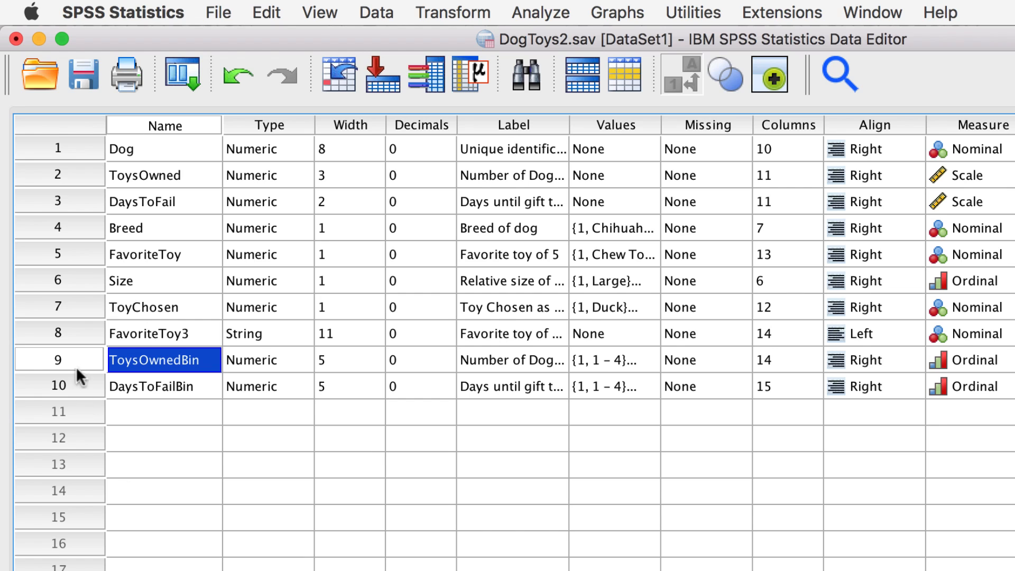
{"action": "left_click", "coordinate": [76, 359]}
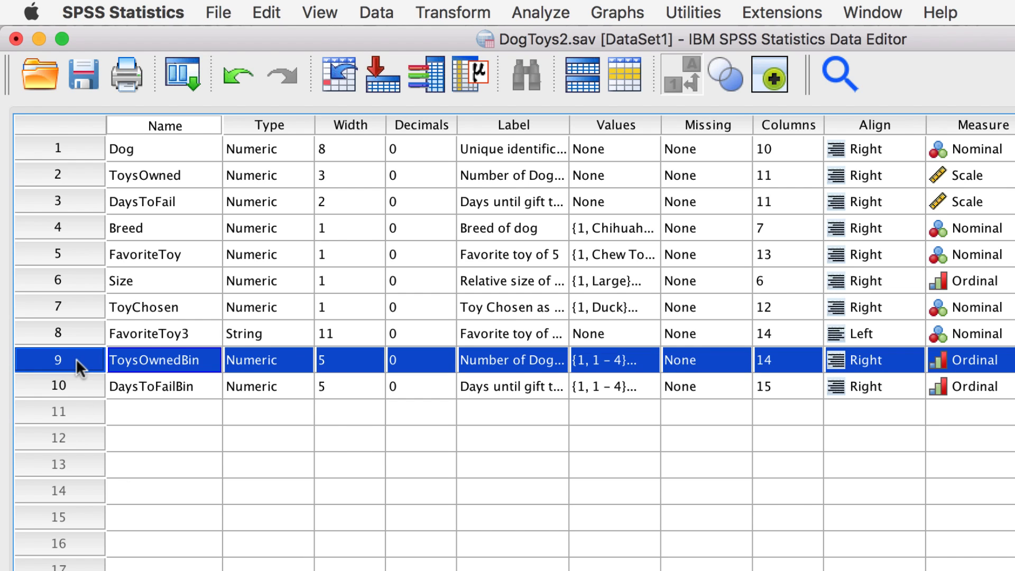
{"action": "left_click", "coordinate": [75, 392], "text": "shift"}
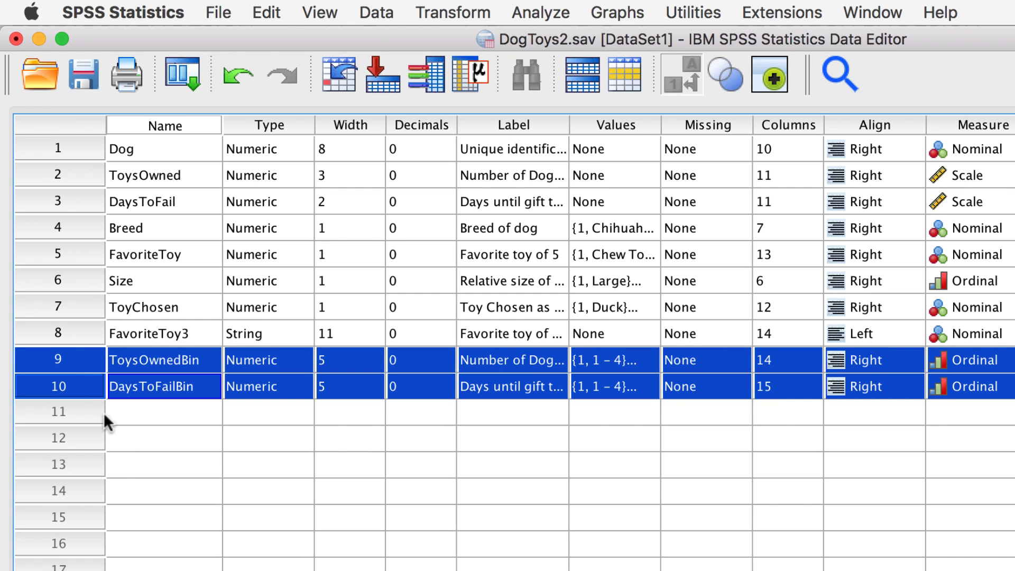
{"action": "right_click", "coordinate": [67, 355]}
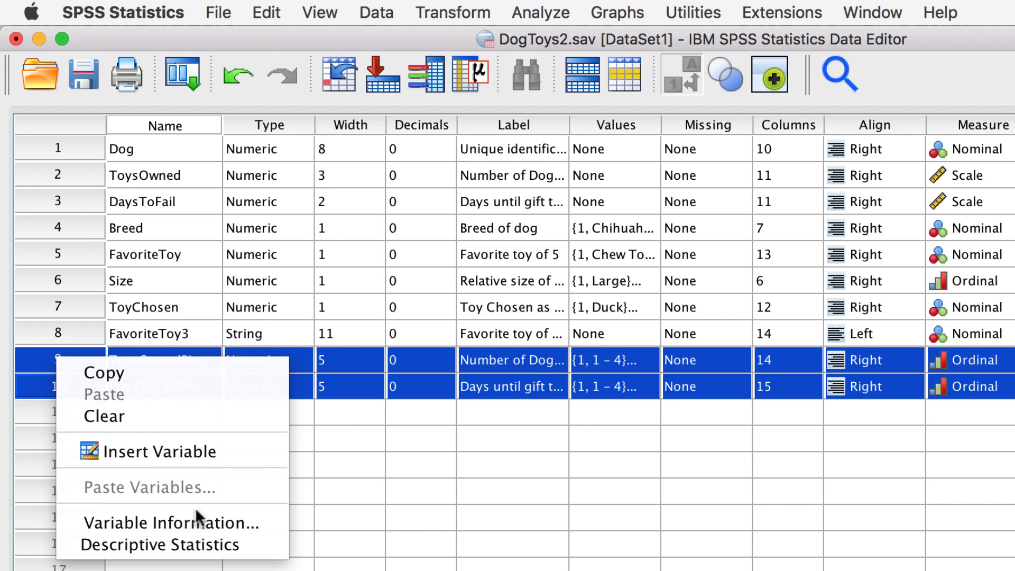
{"action": "left_click", "coordinate": [241, 544]}
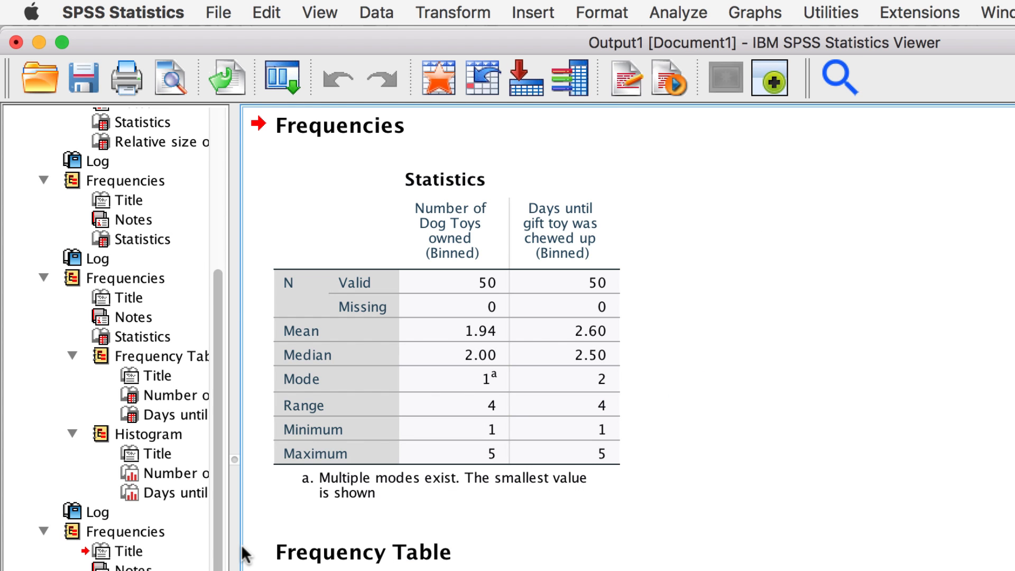
{"action": "scroll", "coordinate": [759, 486], "scroll_direction": "down", "scroll_amount": 6}
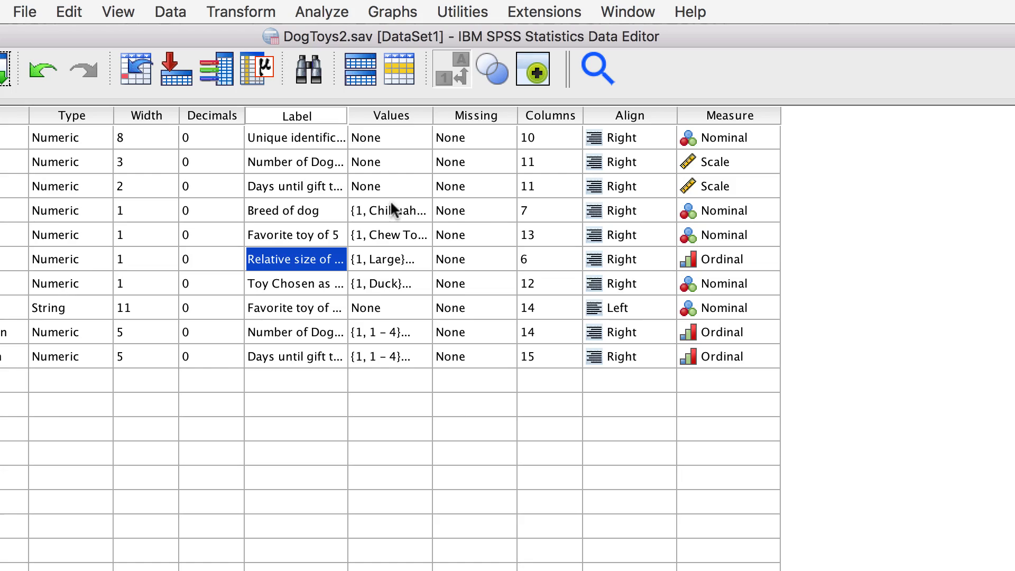
Set up a Descriptives analysis for Number of Dog Toys owned and Days until gift toy was chewed up
{"action": "left_click", "coordinate": [336, 13]}
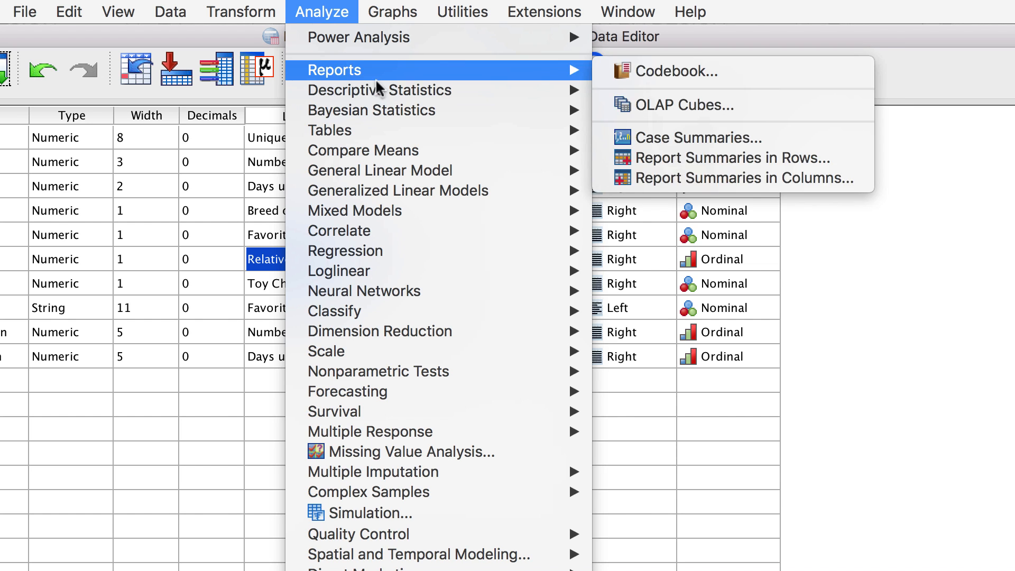
{"action": "mouse_move", "coordinate": [413, 94]}
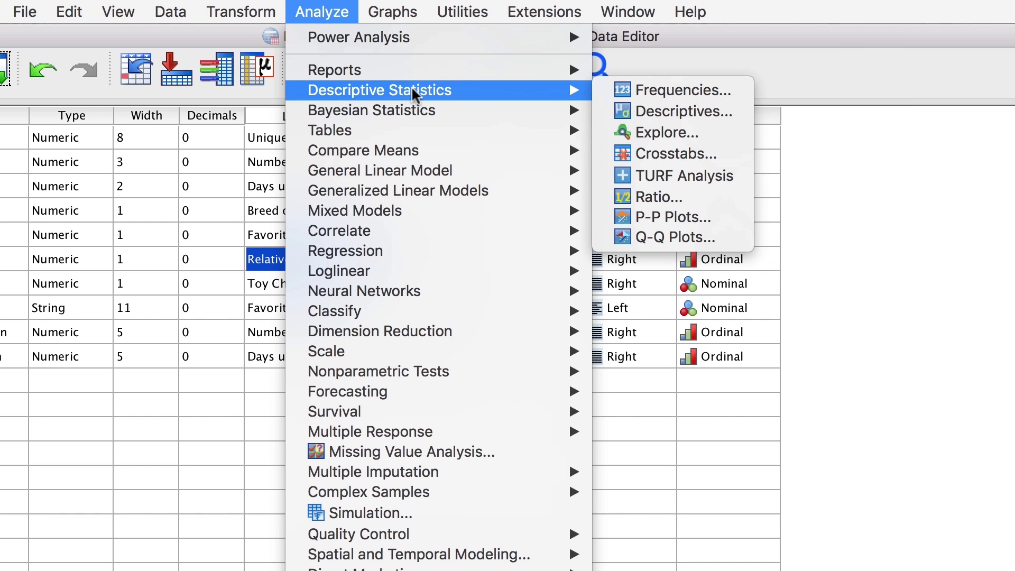
{"action": "left_click", "coordinate": [726, 111]}
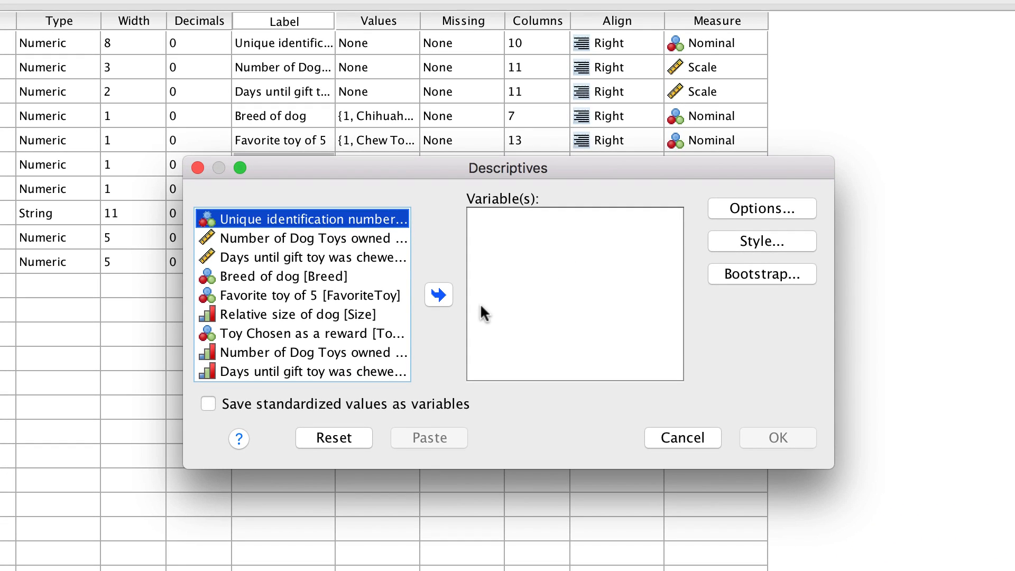
{"action": "left_click", "coordinate": [340, 236]}
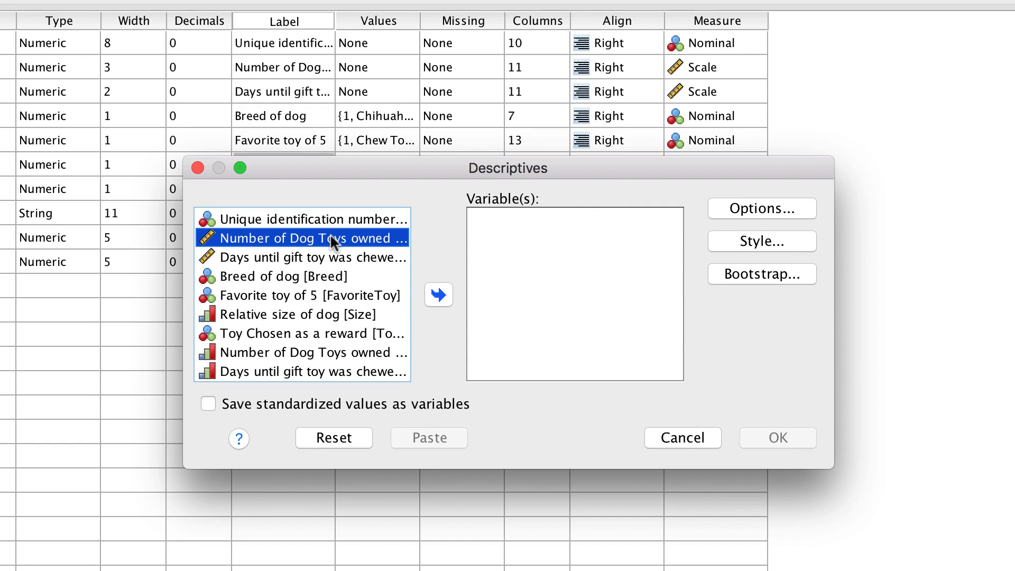
{"action": "left_click_drag", "start_coordinate": [341, 237], "coordinate": [537, 250]}
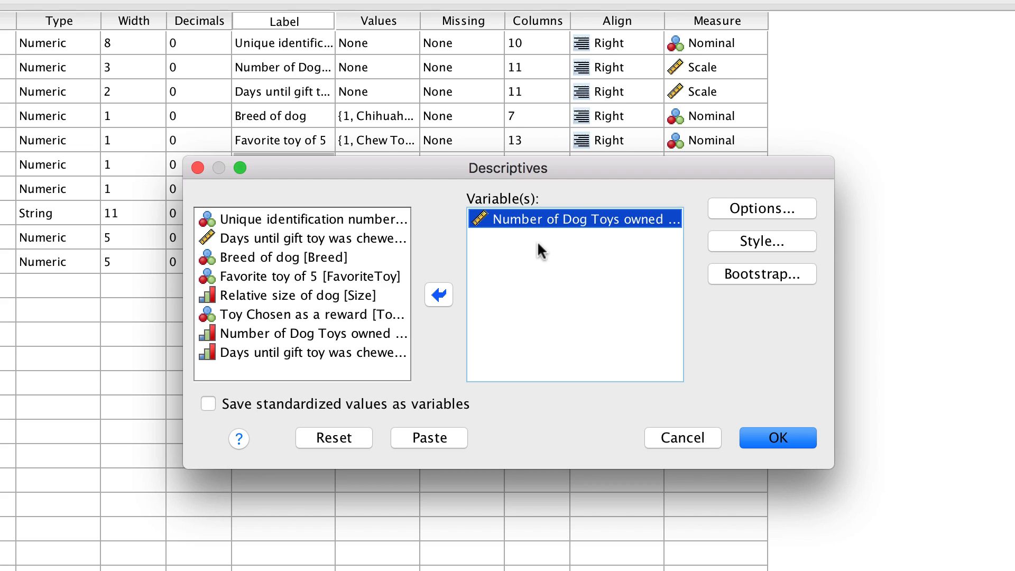
{"action": "left_click", "coordinate": [331, 239]}
{"action": "double_click", "coordinate": [331, 239]}
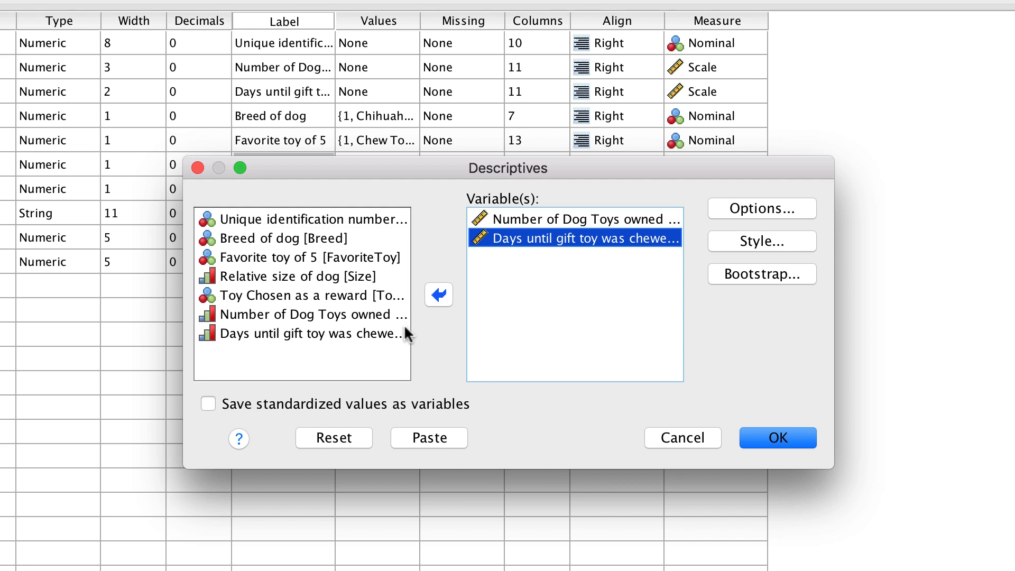
Add sum, variance, range, S.E. mean, kurtosis and skewness to the Descriptives options and order the results by descending means
{"action": "left_click", "coordinate": [748, 207]}
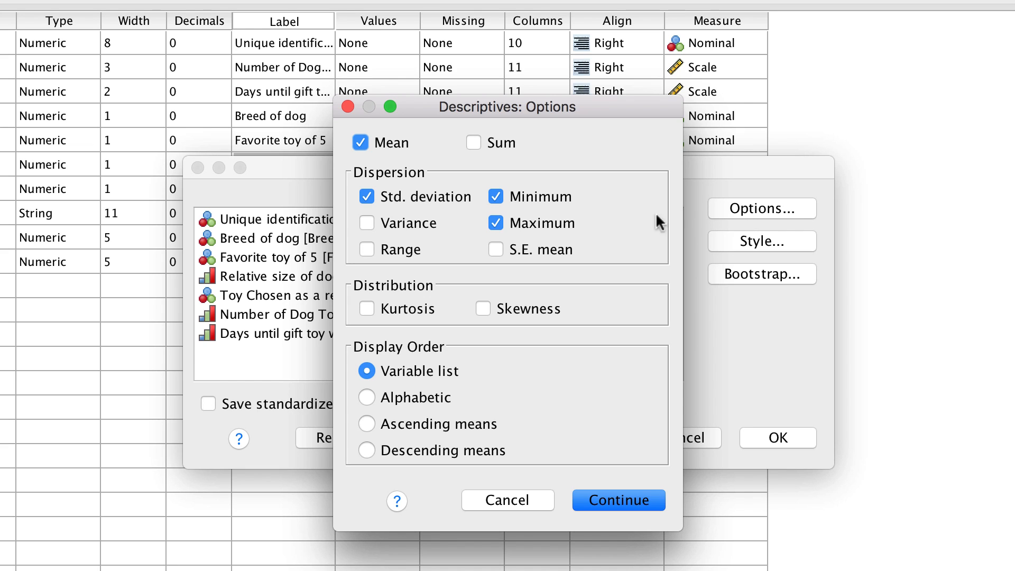
{"action": "left_click", "coordinate": [508, 139]}
{"action": "left_click", "coordinate": [403, 223]}
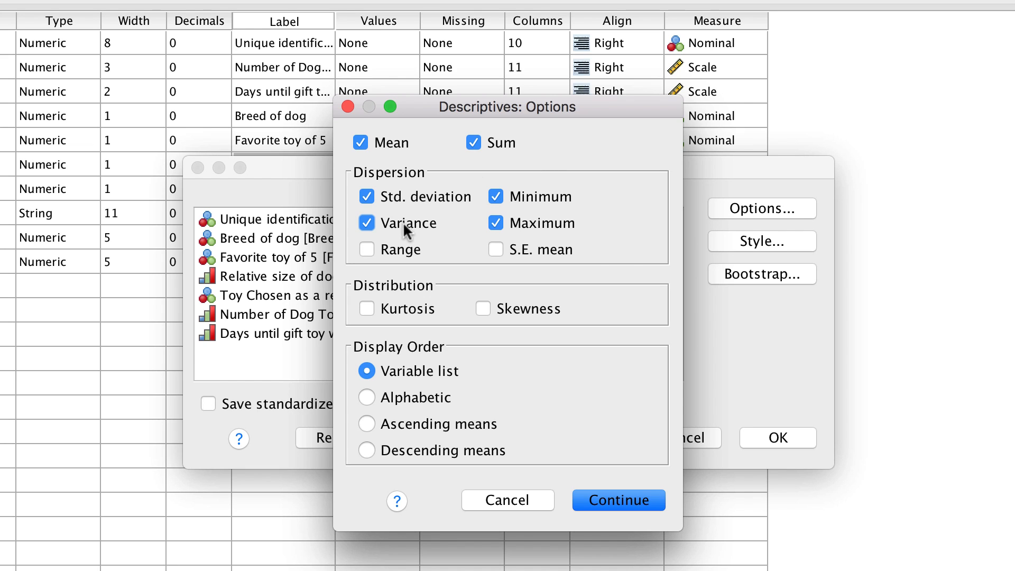
{"action": "left_click", "coordinate": [403, 249]}
{"action": "left_click", "coordinate": [521, 248]}
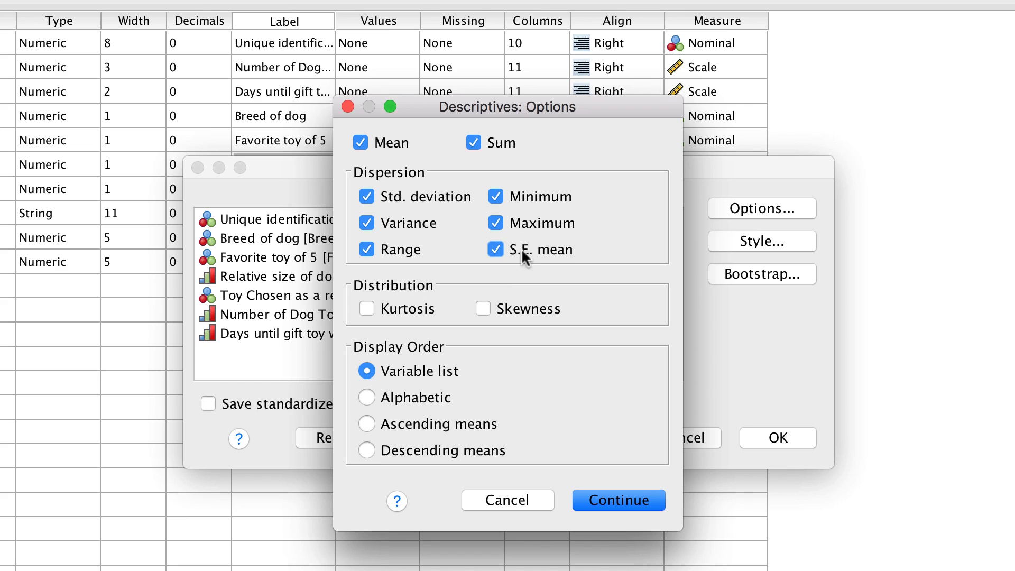
{"action": "left_click", "coordinate": [418, 309]}
{"action": "left_click", "coordinate": [547, 309]}
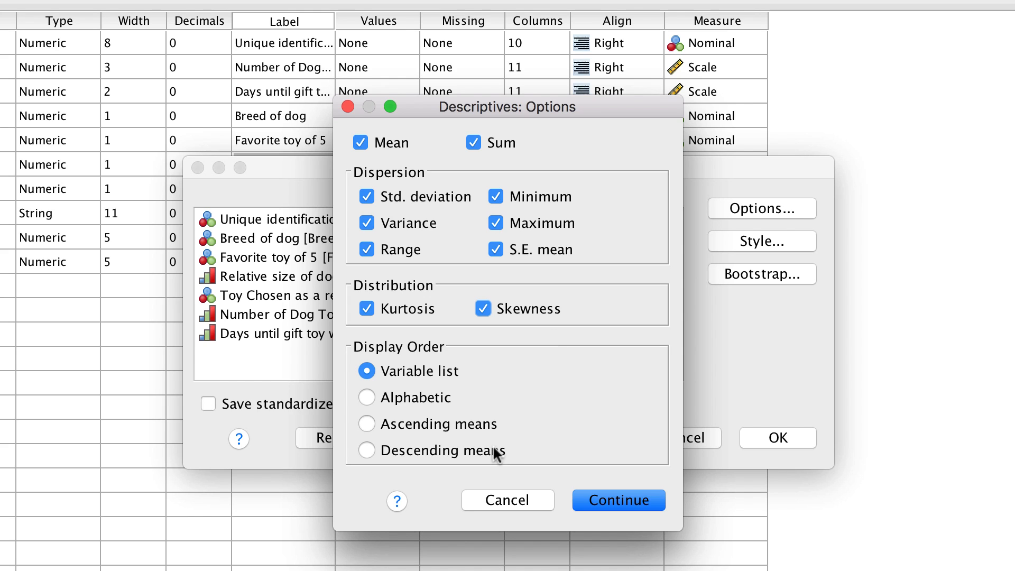
{"action": "left_click", "coordinate": [441, 452]}
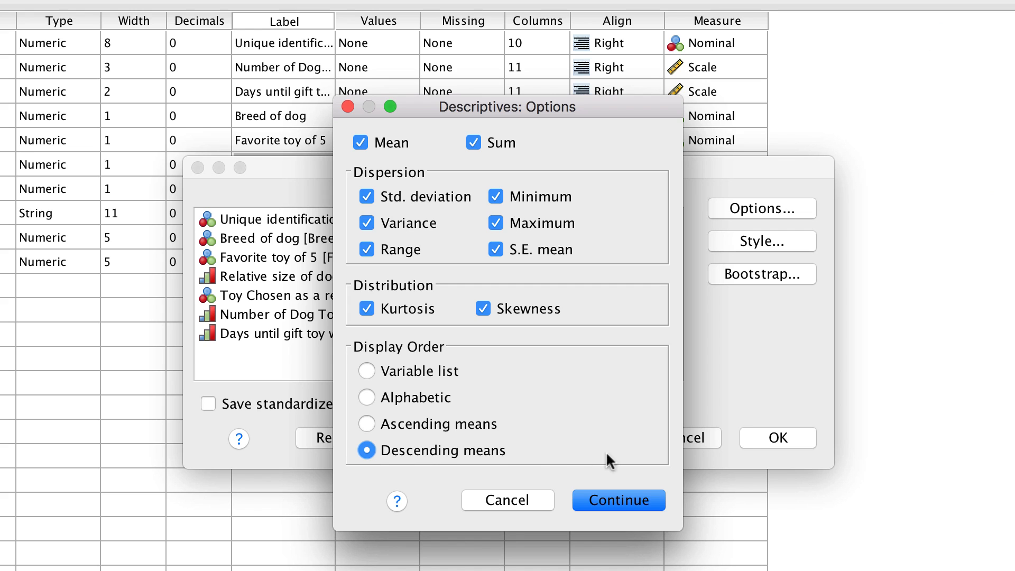
{"action": "left_click", "coordinate": [625, 497]}
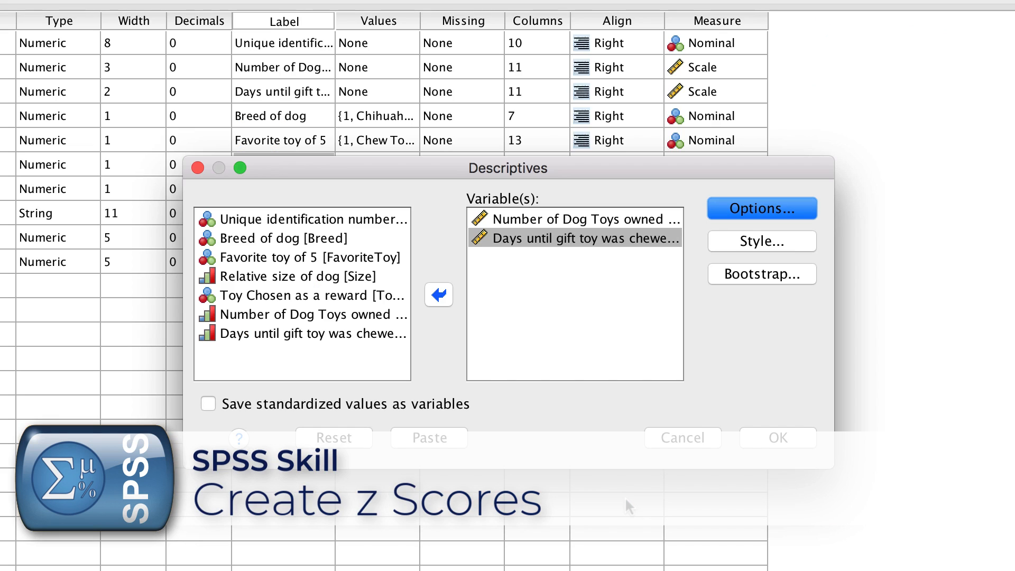
Save standardized values as variables, leave table style and bootstrapping unchanged, and run the Descriptives analysis
{"action": "left_click", "coordinate": [437, 402]}
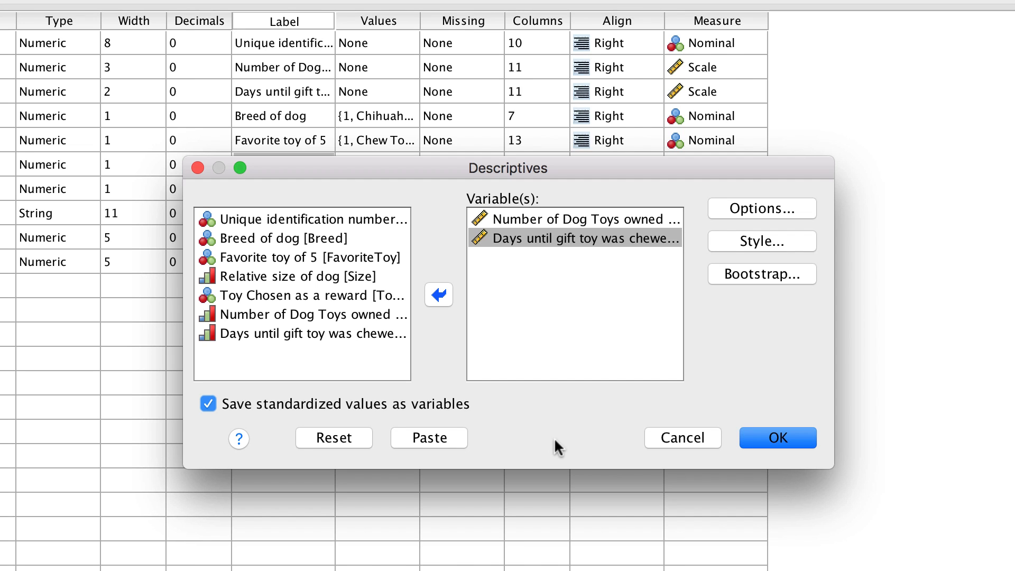
{"action": "left_click", "coordinate": [765, 250]}
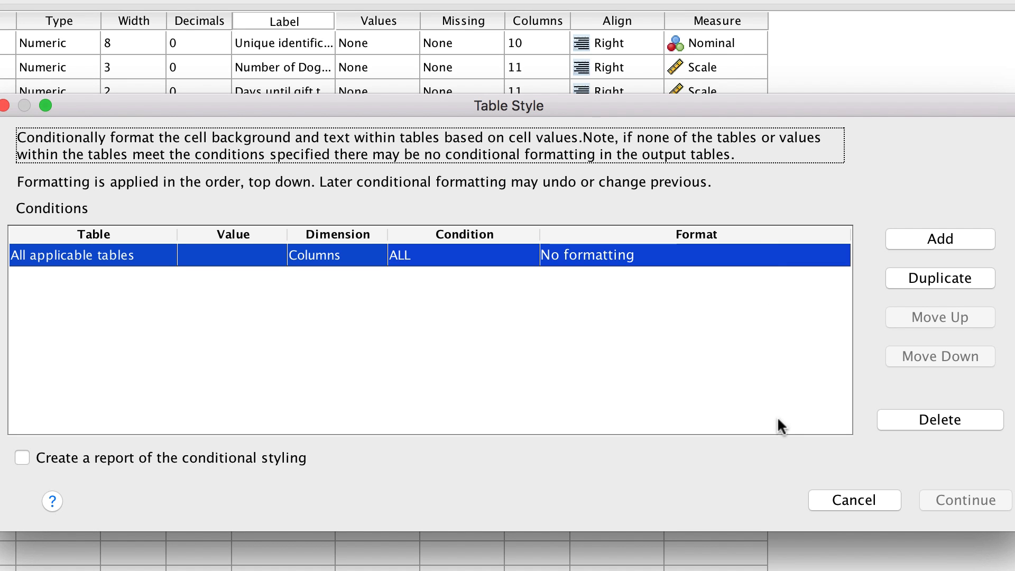
{"action": "left_click", "coordinate": [827, 497]}
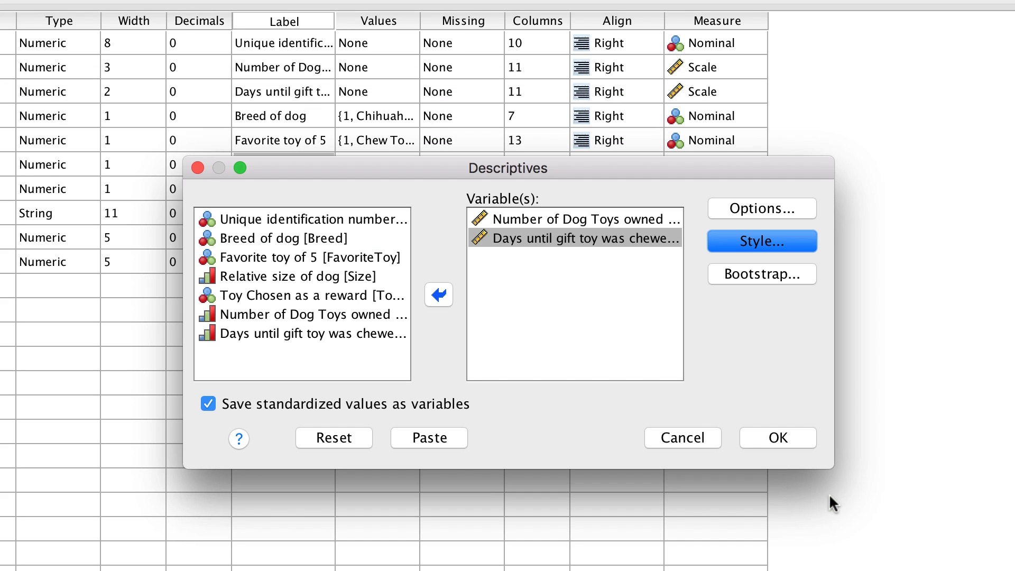
{"action": "left_click", "coordinate": [754, 289]}
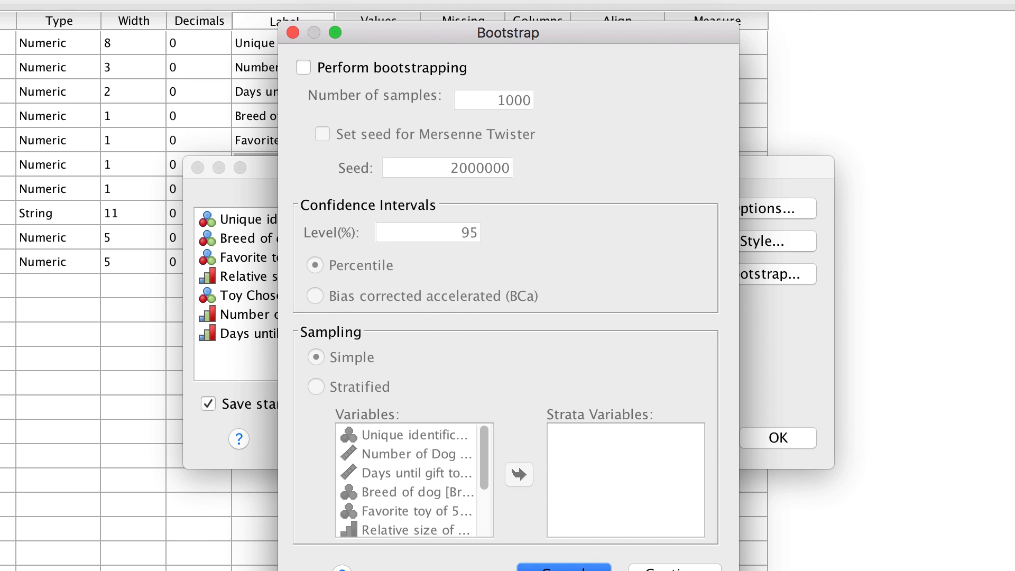
{"action": "key", "text": "Return"}
{"action": "left_click", "coordinate": [781, 437]}
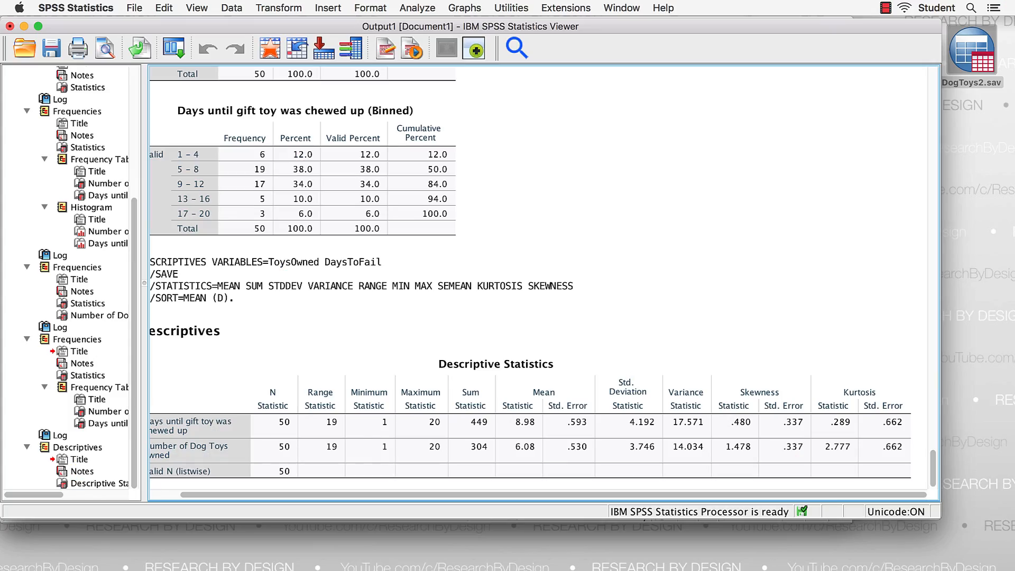
Return to the DogToys2.sav data and sort the cases in descending order of the ZToysOwned z scores
{"action": "key", "text": "ctrl+Up"}
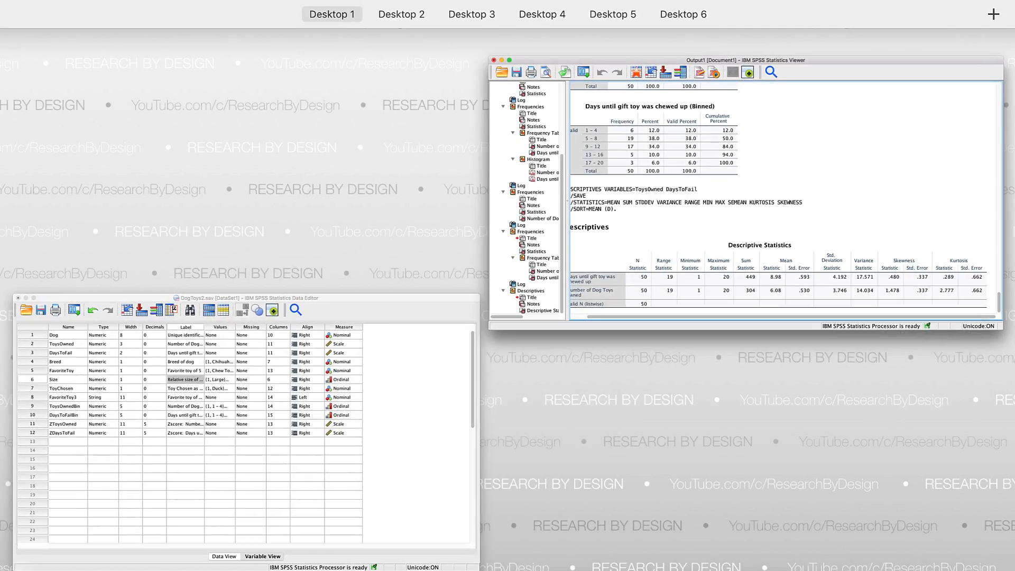
{"action": "left_click", "coordinate": [424, 507]}
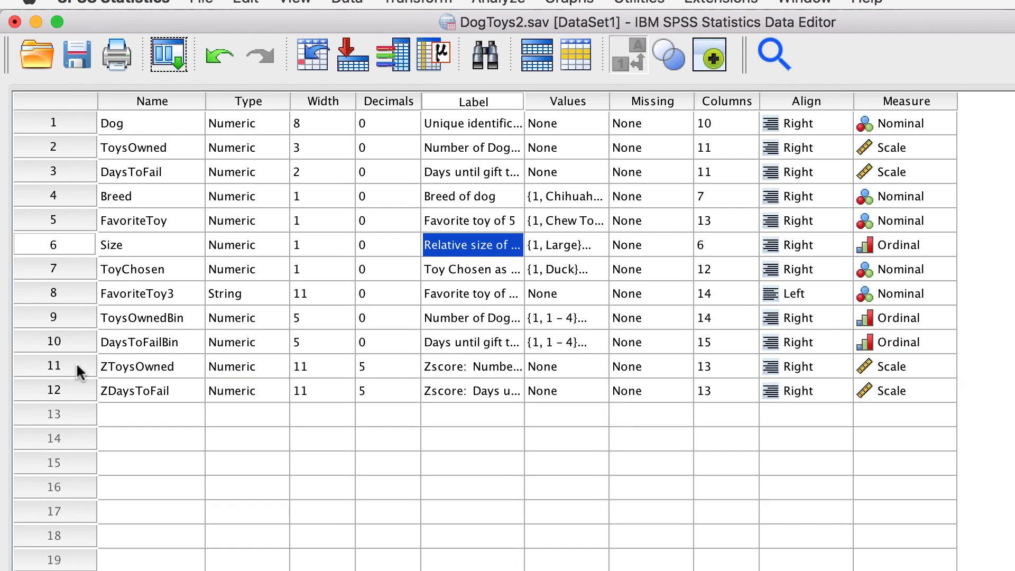
{"action": "left_click_drag", "start_coordinate": [79, 372], "coordinate": [79, 391]}
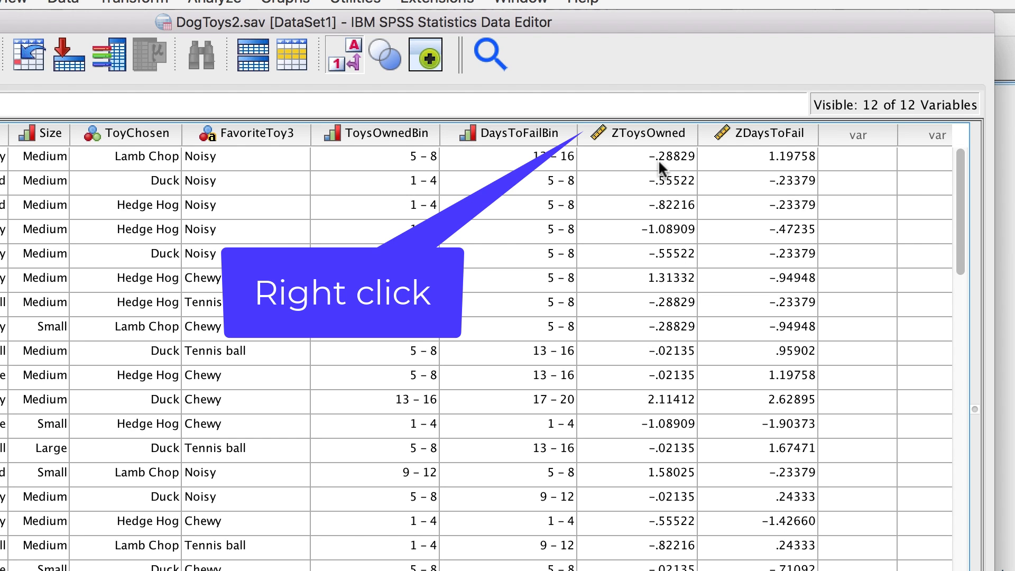
{"action": "right_click", "coordinate": [659, 136]}
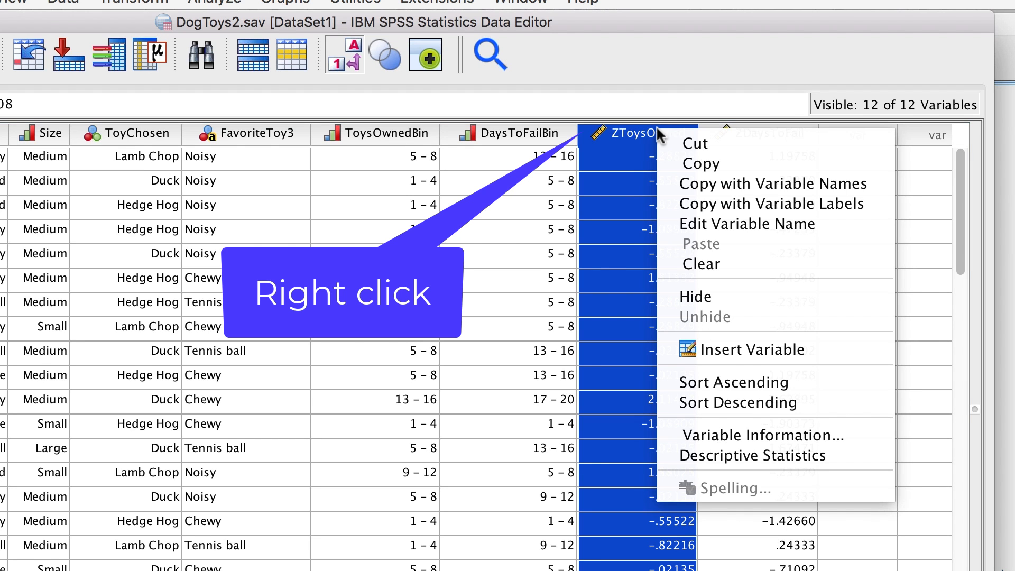
{"action": "left_click", "coordinate": [798, 405]}
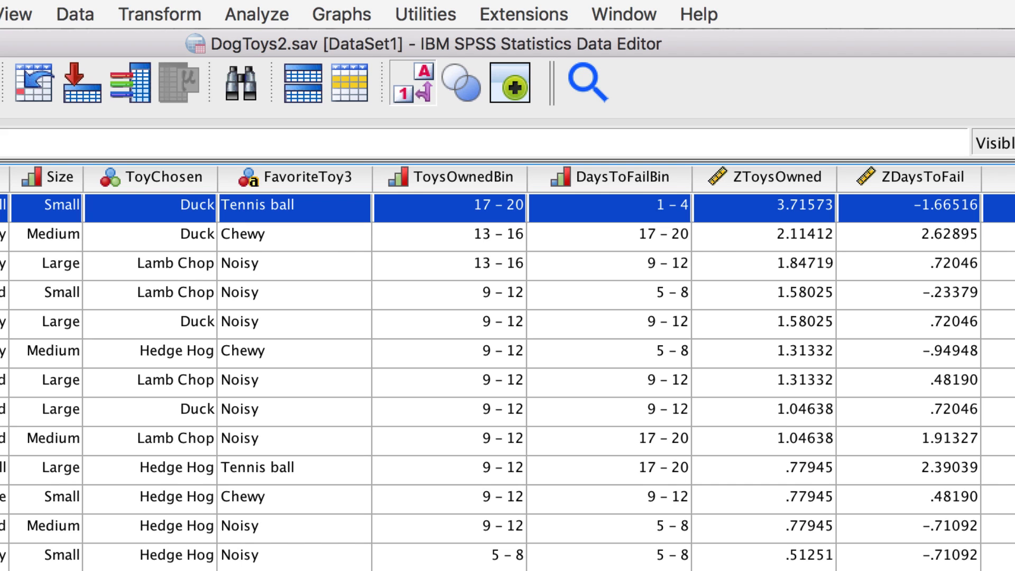
Set up an Explore analysis with Number of Dog Toys owned and Days until gift toy was chewed up as dependent variables
{"action": "left_click", "coordinate": [272, 16]}
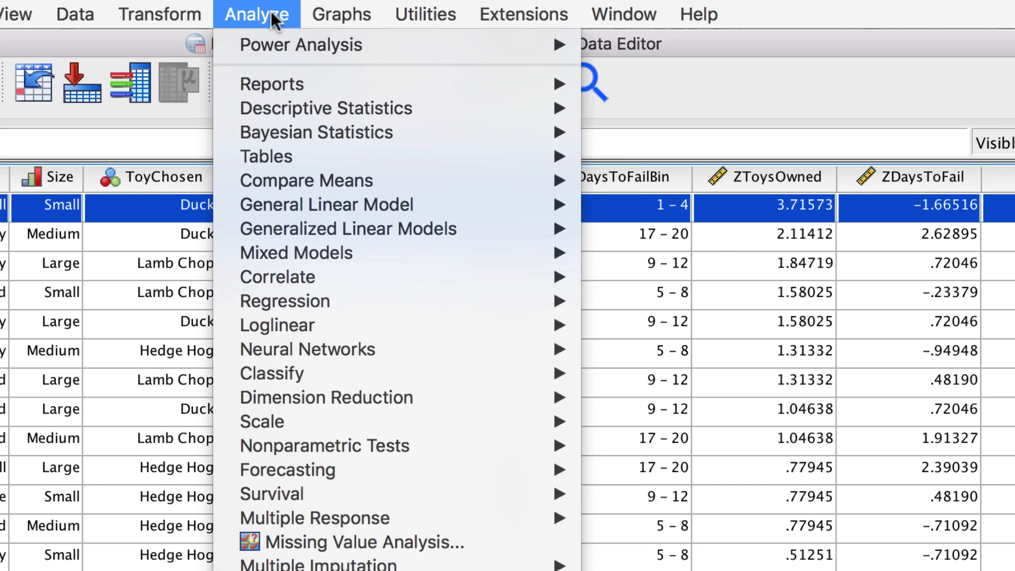
{"action": "mouse_move", "coordinate": [460, 109]}
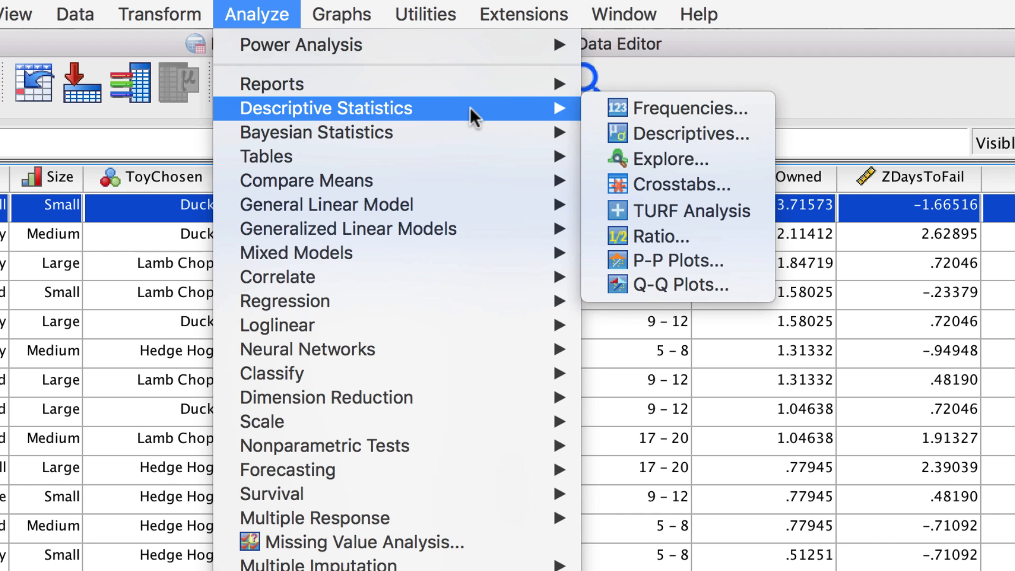
{"action": "left_click", "coordinate": [725, 162]}
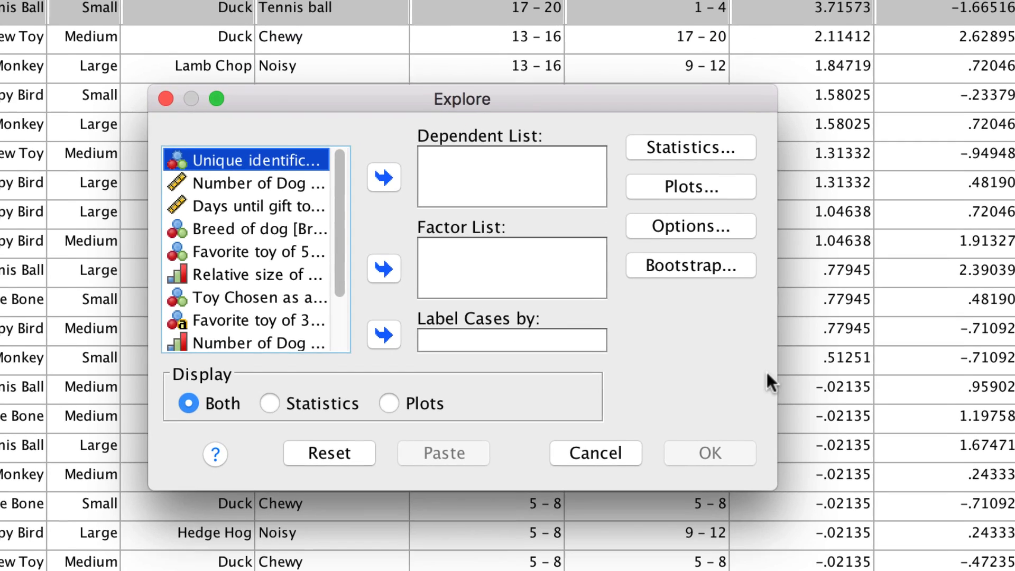
{"action": "left_click_drag", "start_coordinate": [768, 486], "coordinate": [891, 499]}
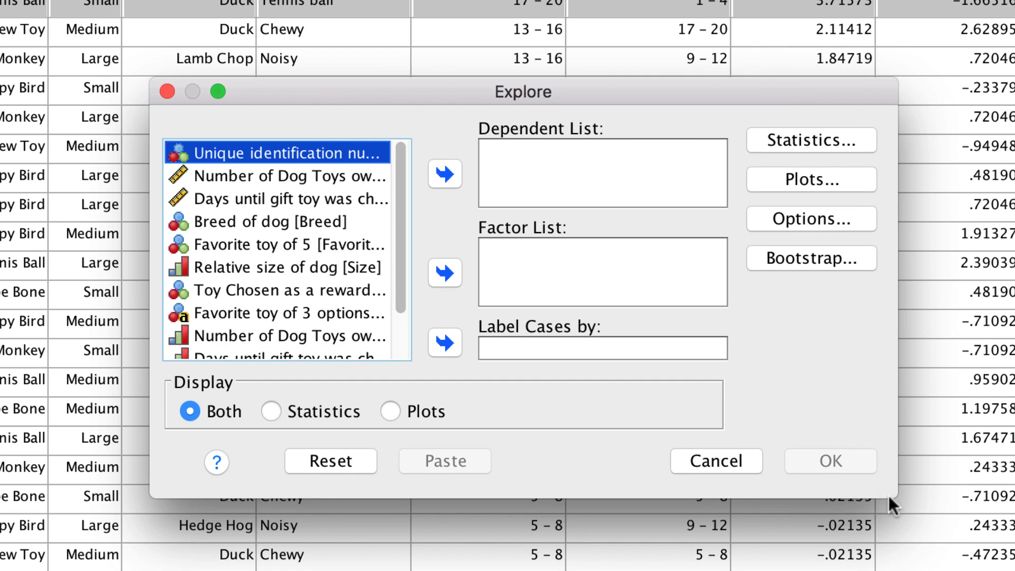
{"action": "left_click", "coordinate": [312, 177]}
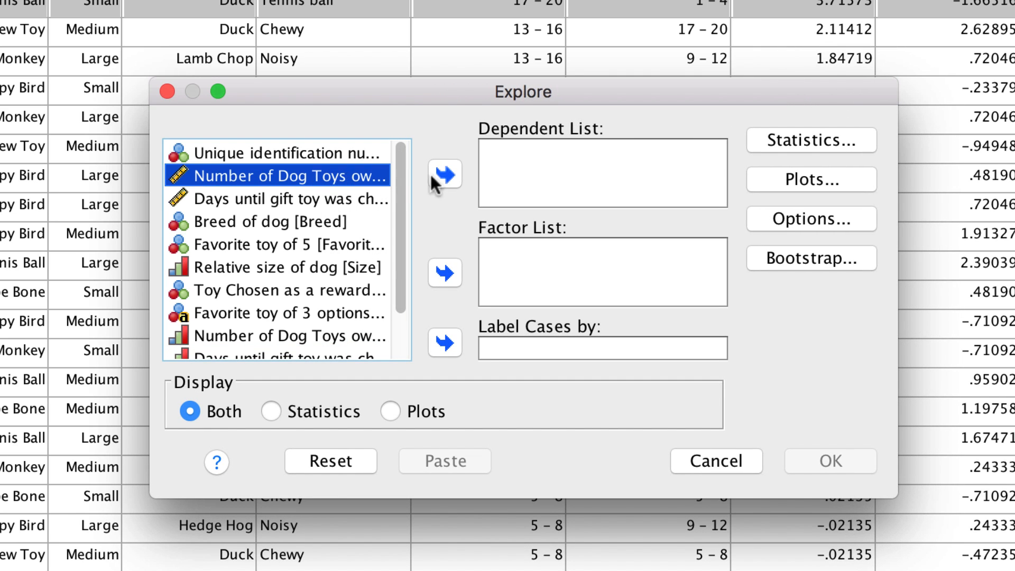
{"action": "left_click", "coordinate": [445, 174]}
{"action": "left_click", "coordinate": [318, 169]}
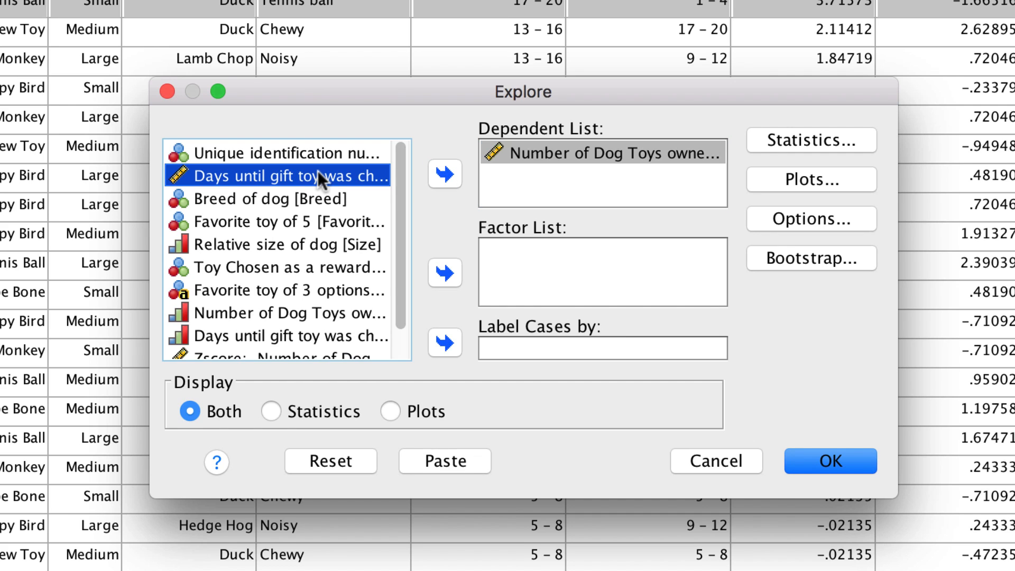
{"action": "left_click", "coordinate": [443, 175]}
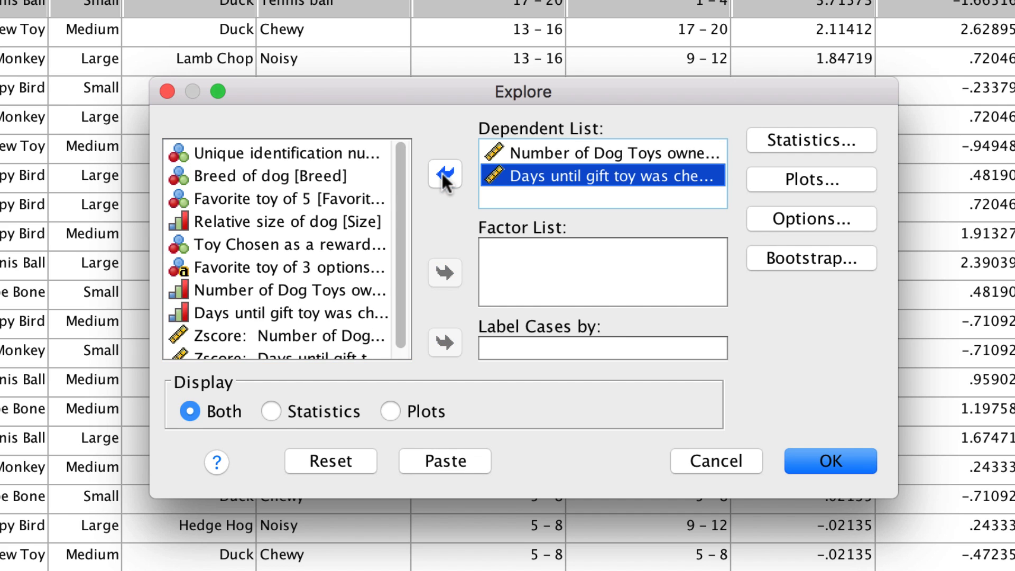
Add outliers to the Explore statistics, keeping descriptives with a 95% confidence interval for the mean
{"action": "left_click", "coordinate": [832, 152]}
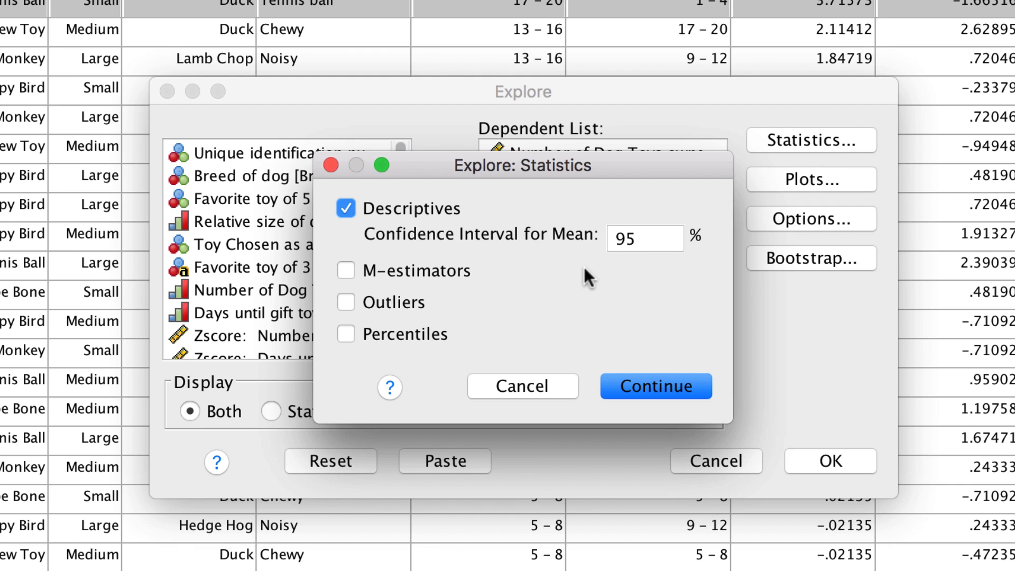
{"action": "left_click", "coordinate": [395, 301]}
{"action": "left_click", "coordinate": [643, 386]}
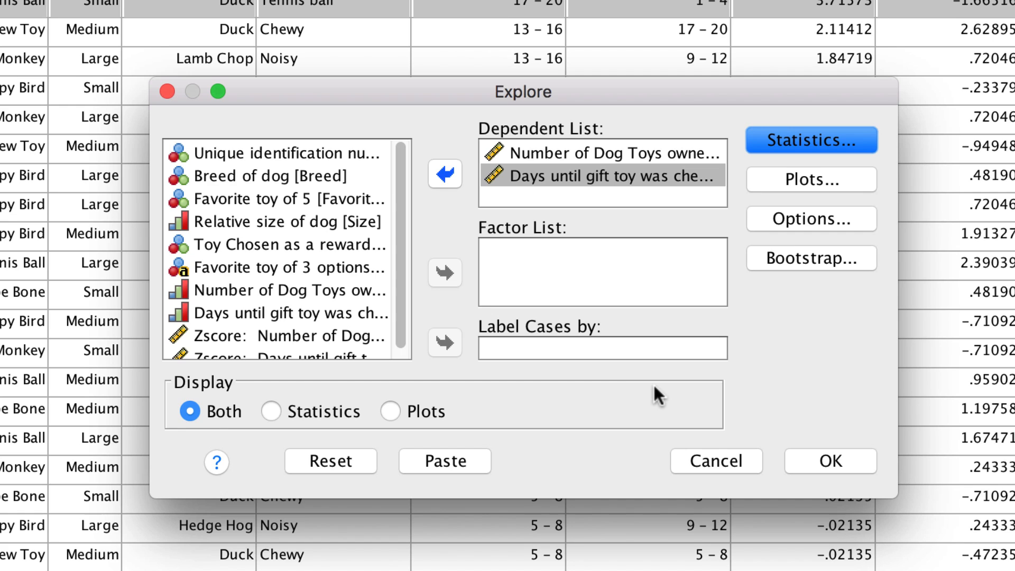
Add normality plots with tests and a histogram to the Explore plots, keeping the stem-and-leaf plot and factor-levels-together boxplots
{"action": "left_click", "coordinate": [808, 182]}
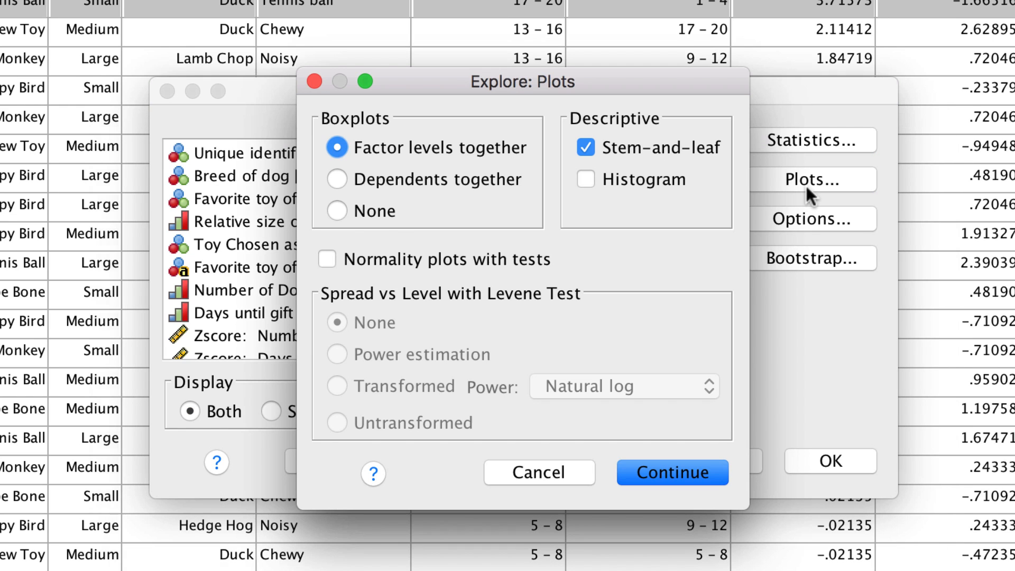
{"action": "left_click", "coordinate": [531, 261]}
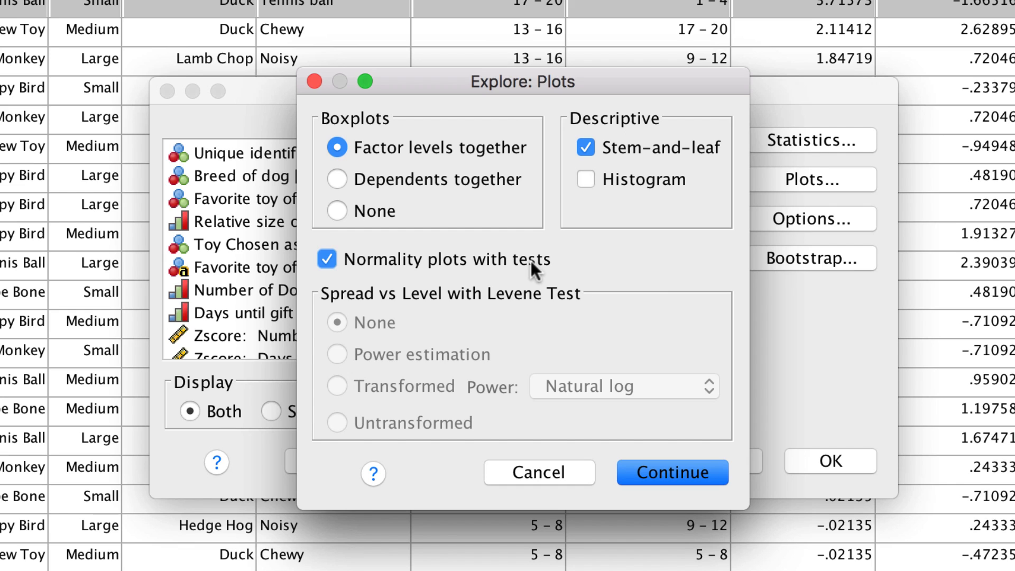
{"action": "left_click", "coordinate": [671, 187]}
{"action": "left_click", "coordinate": [695, 466]}
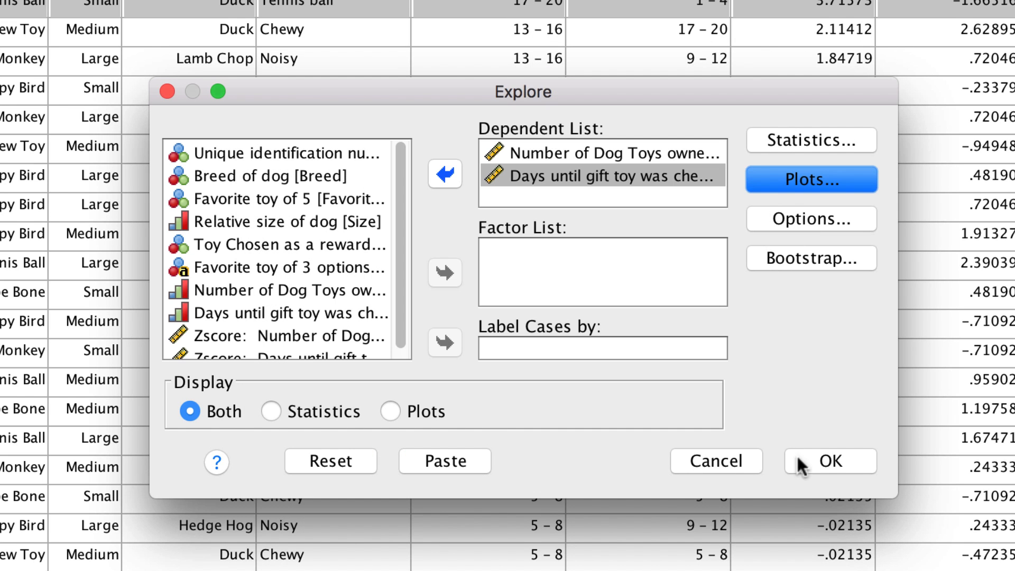
Run the Explore analysis and review the Descriptives and Extreme Values tables for both variables in the output
{"action": "left_click", "coordinate": [851, 459]}
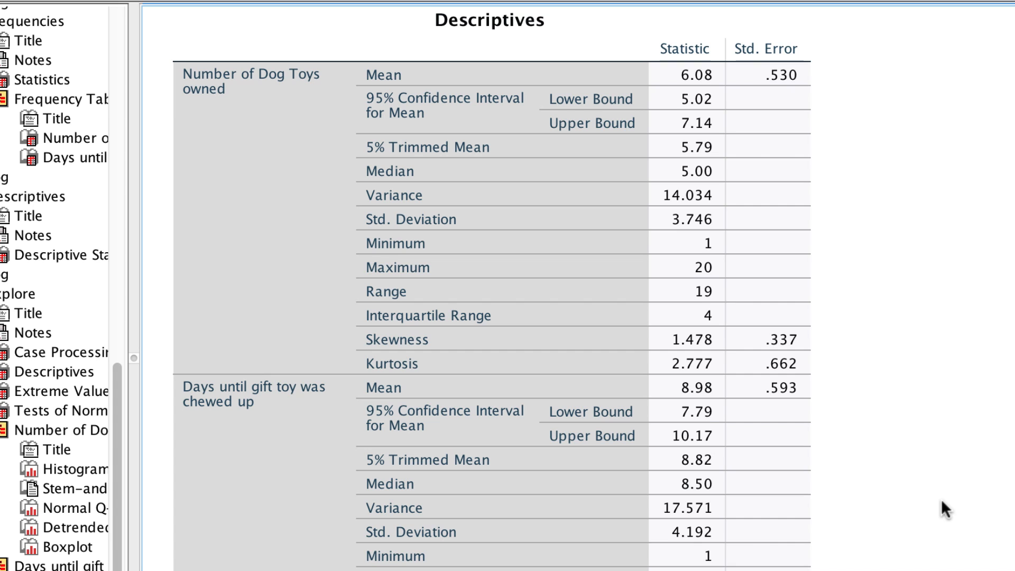
{"action": "scroll", "coordinate": [941, 499], "scroll_direction": "down", "scroll_amount": 10}
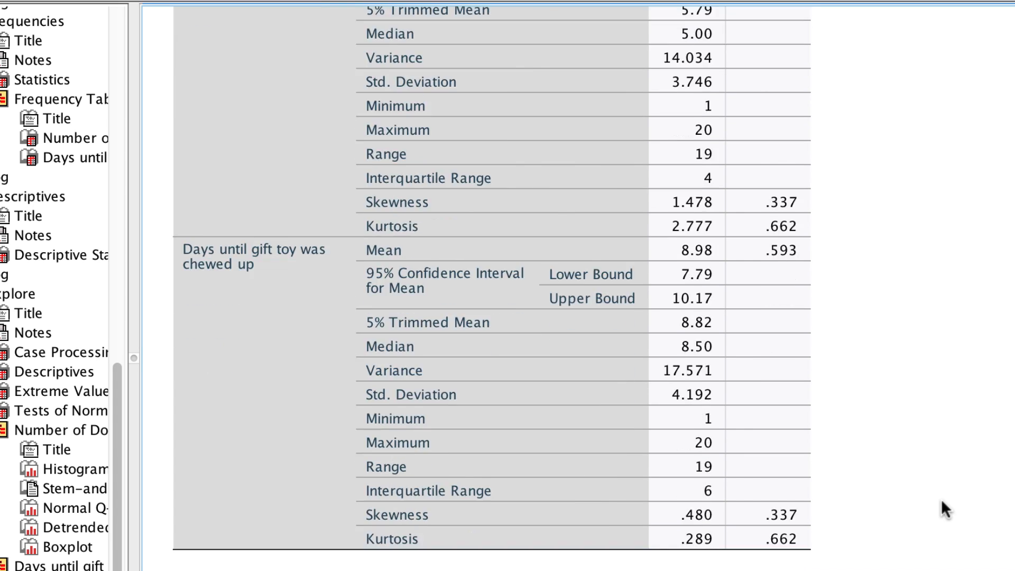
{"action": "scroll", "coordinate": [941, 499], "scroll_direction": "down", "scroll_amount": 13}
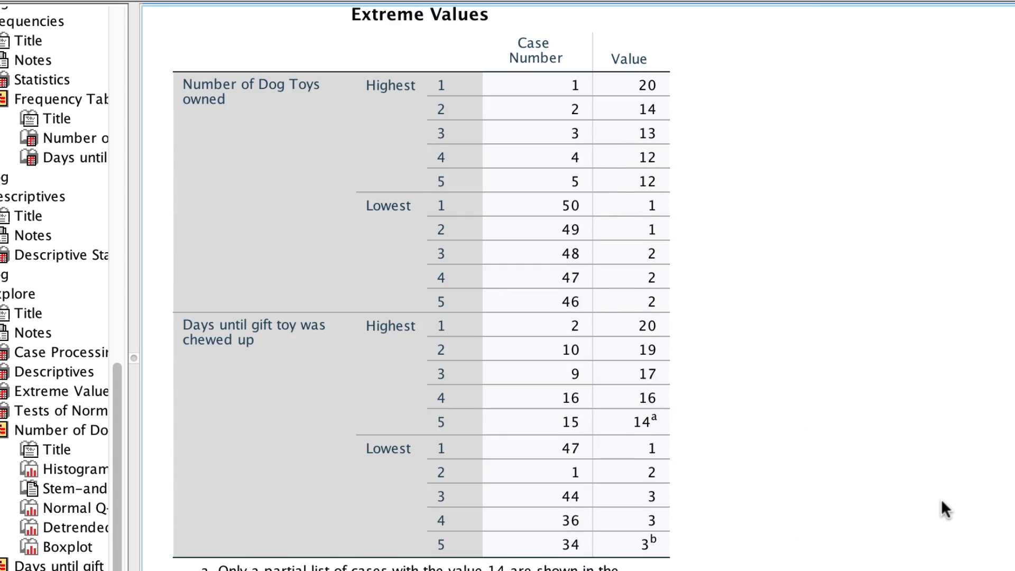